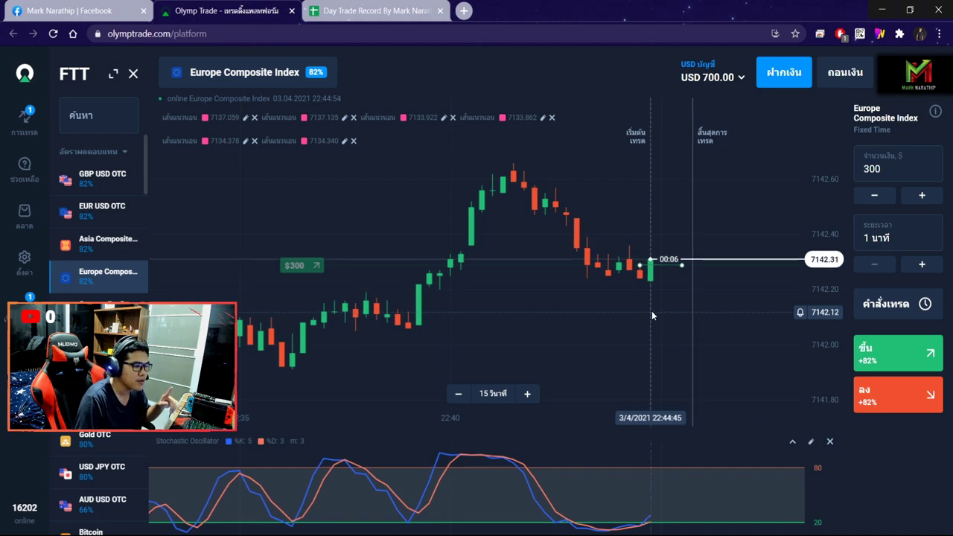
# Step: Examine the Europe Composite Index's past swings and recent candles on the 15-second chart around the $300 up trade
pyautogui.scroll(-5, 650, 309)
pyautogui.moveTo(649, 311); pyautogui.dragTo(692, 284)
pyautogui.moveTo(450, 319); pyautogui.dragTo(563, 309)
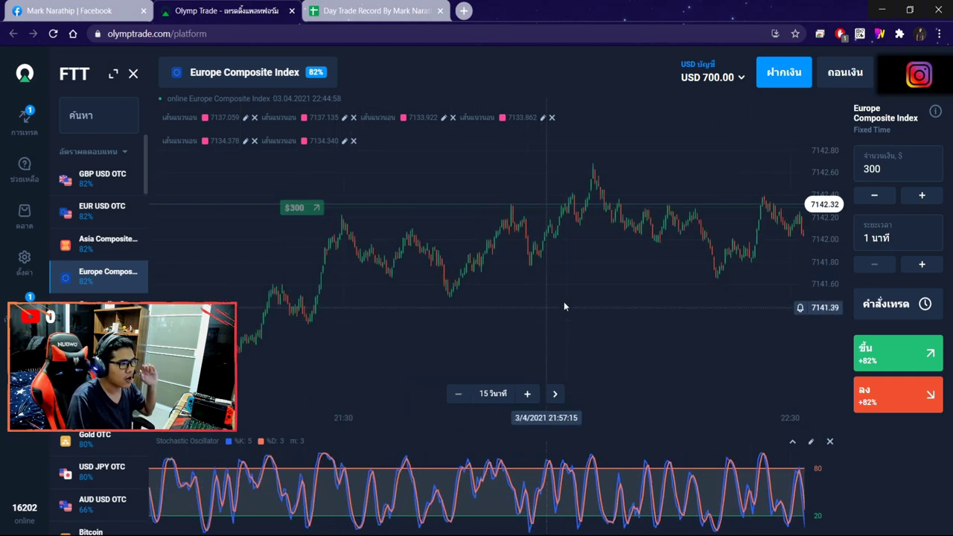
pyautogui.moveTo(341, 350); pyautogui.dragTo(589, 293)
pyautogui.scroll(6, 589, 292)
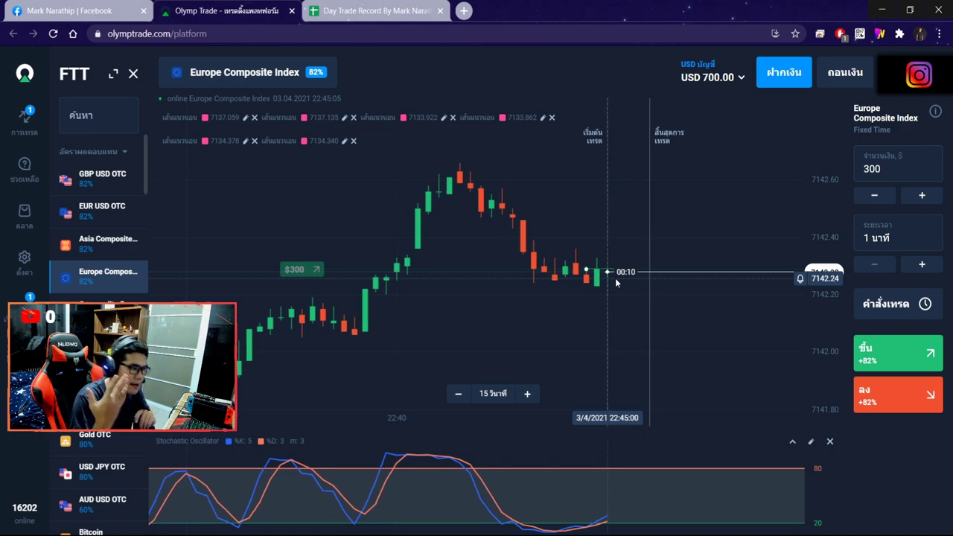
pyautogui.scroll(2, 615, 278)
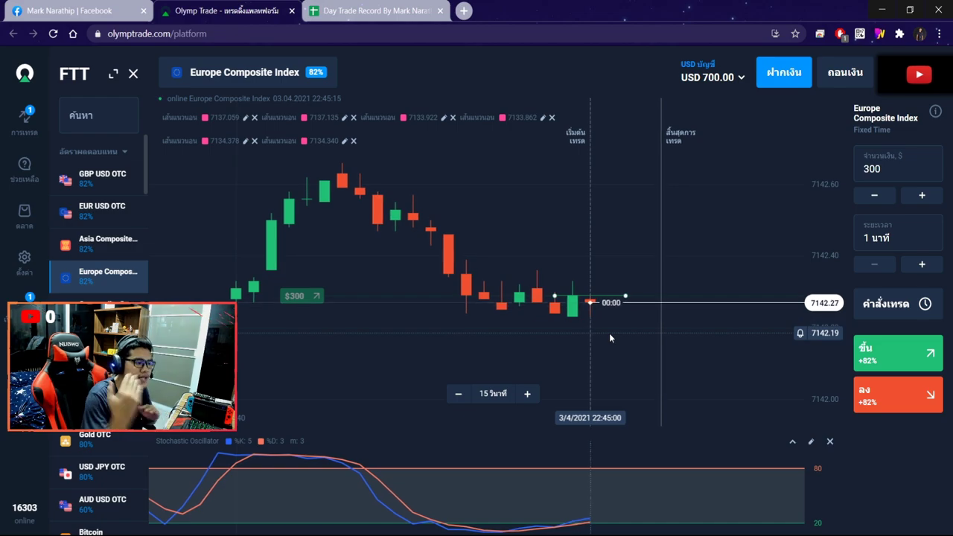
pyautogui.scroll(-5, 570, 331)
pyautogui.scroll(-3, 570, 322)
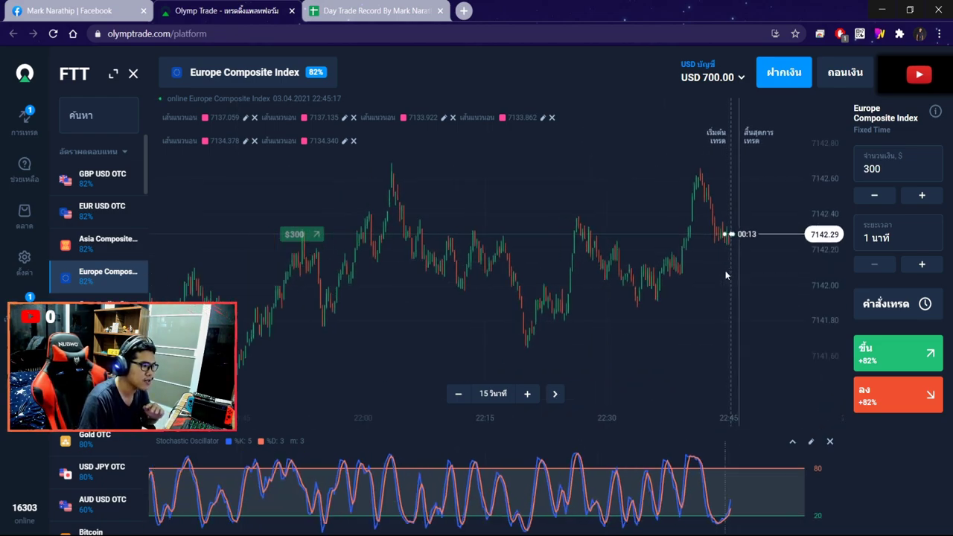
pyautogui.scroll(6, 548, 254)
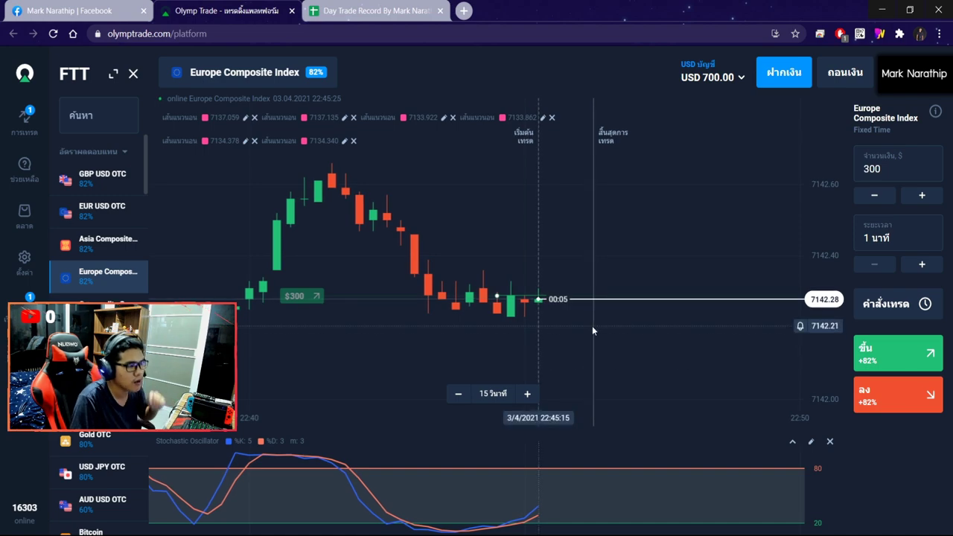
pyautogui.moveTo(592, 325); pyautogui.dragTo(608, 320)
pyautogui.scroll(3, 572, 328)
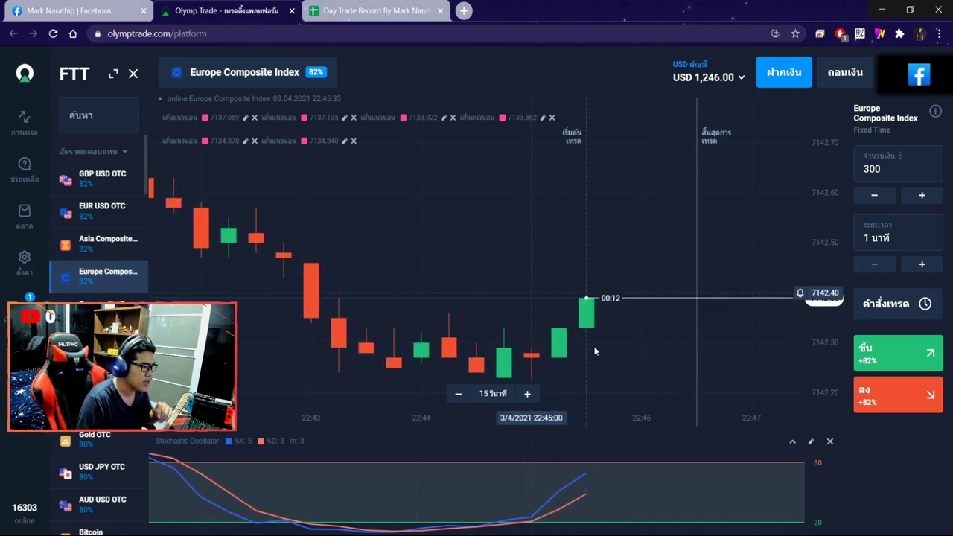
pyautogui.scroll(-2, 616, 302)
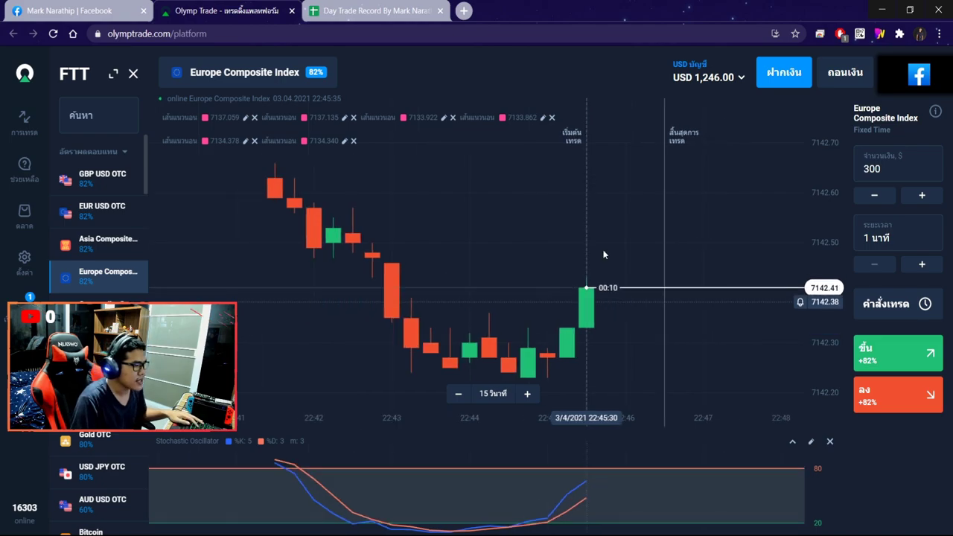
pyautogui.scroll(-2, 592, 305)
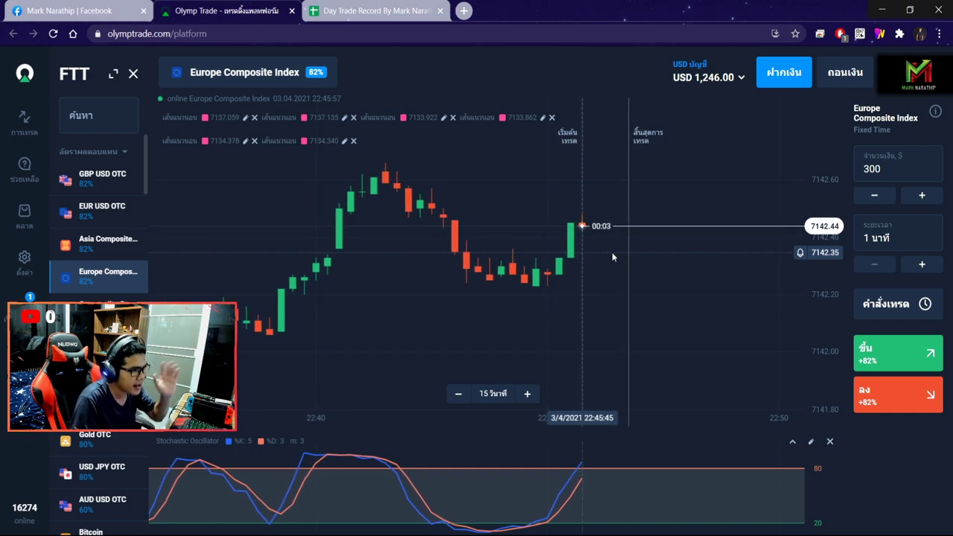
pyautogui.scroll(-2, 613, 257)
# Step: Switch to the Day Trade Record spreadsheet in Google Sheets and record trade 1 with a size of 300 and result ชนะ
pyautogui.click(367, 11)
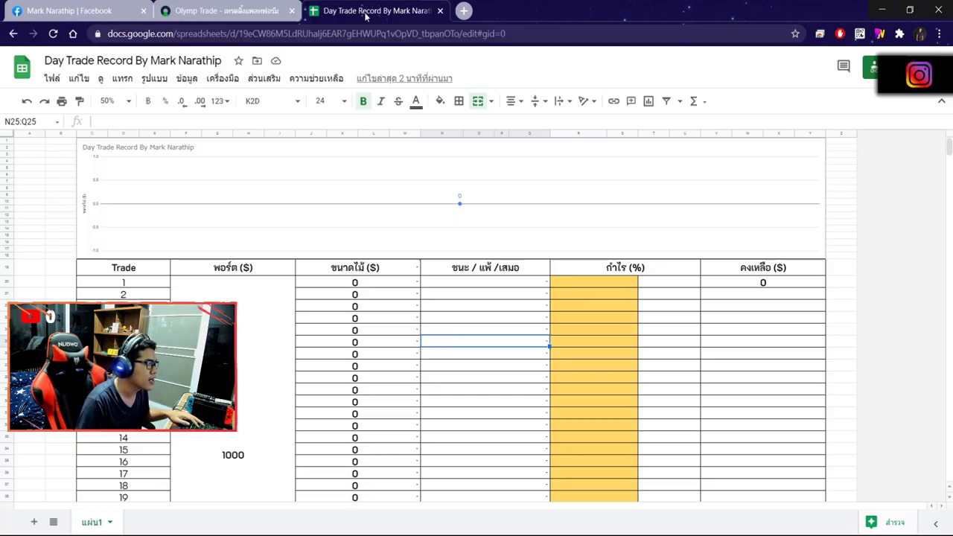
pyautogui.doubleClick(372, 283)
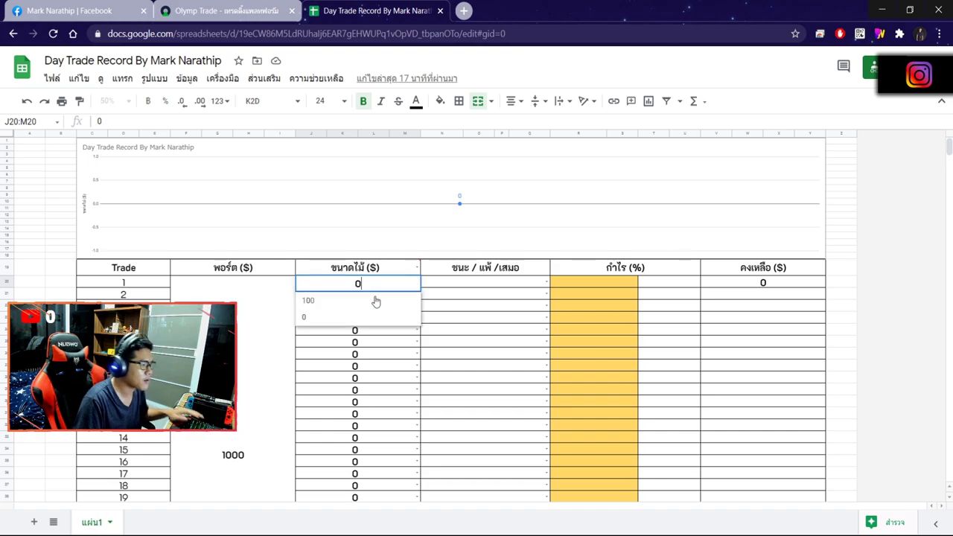
pyautogui.write('30')
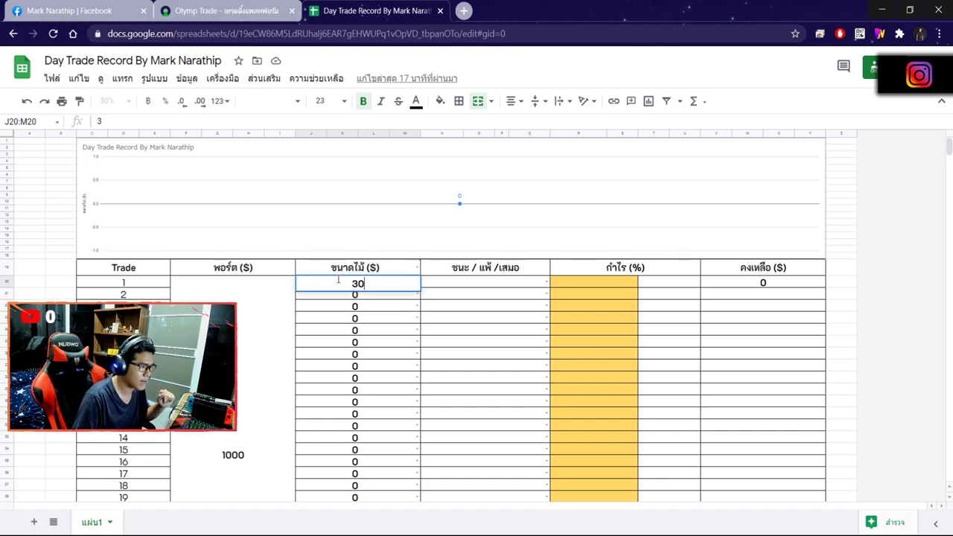
pyautogui.write('0')
pyautogui.doubleClick(498, 284)
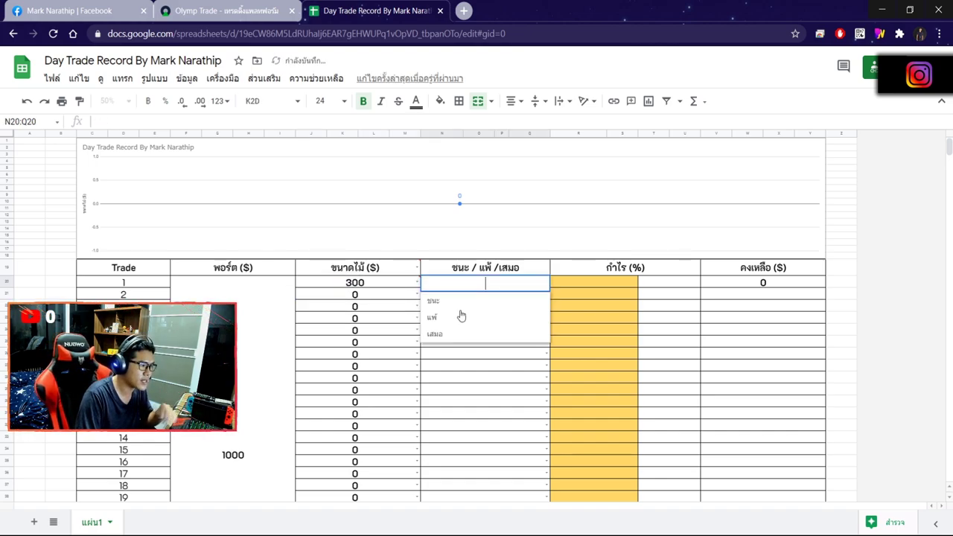
pyautogui.click(451, 310)
# Step: Set trade 1's profit percentage to 82 after checking the payout rate in Olymp Trade, and review the sheet's summary row
pyautogui.click(611, 284)
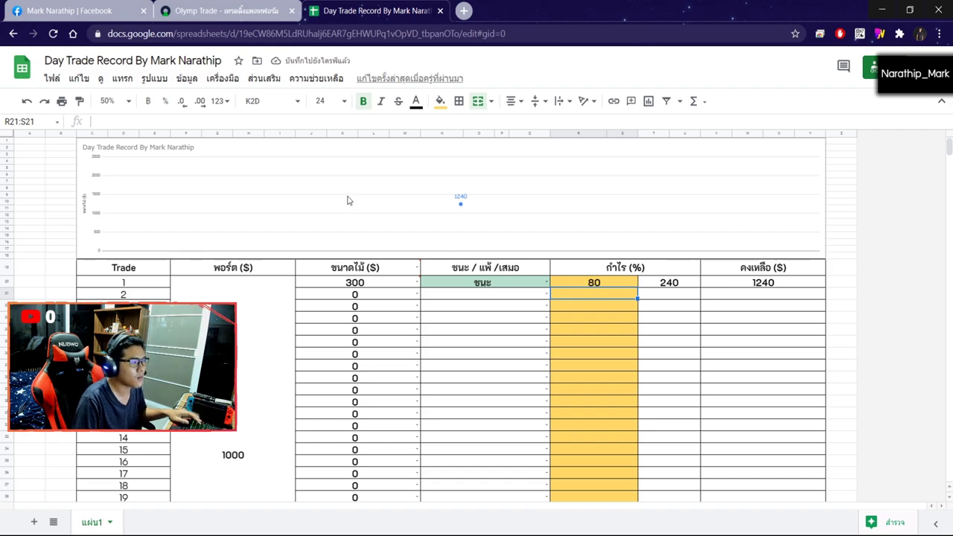
pyautogui.click(235, 11)
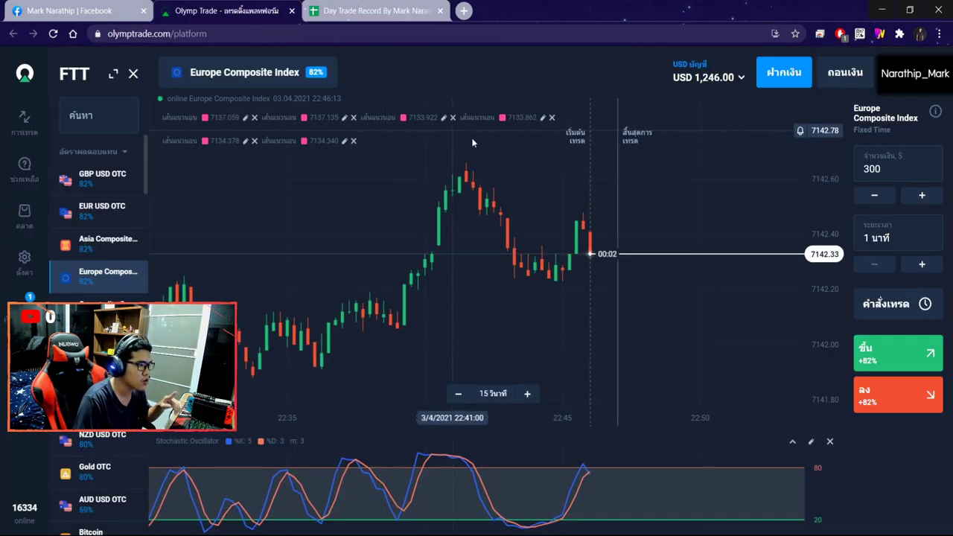
pyautogui.click(376, 10)
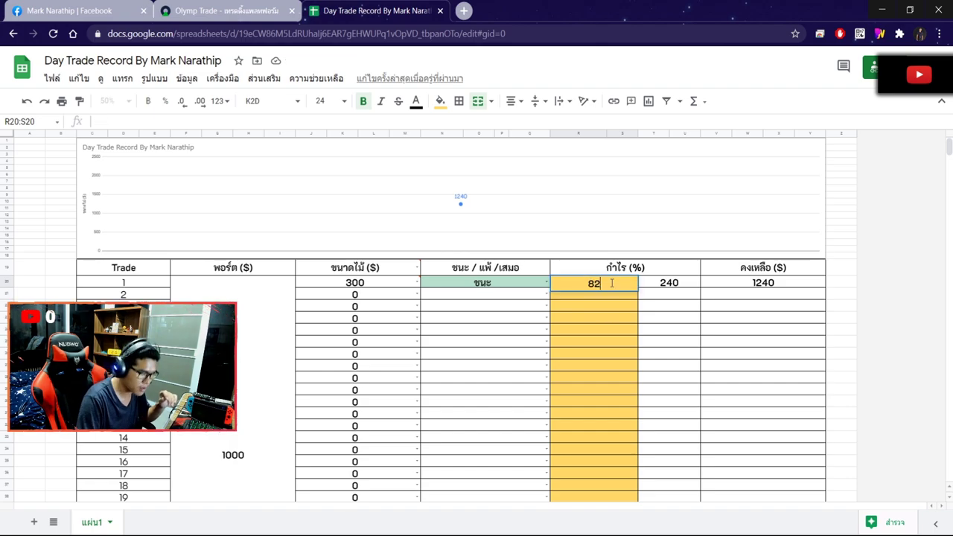
pyautogui.scroll(-5, 613, 286)
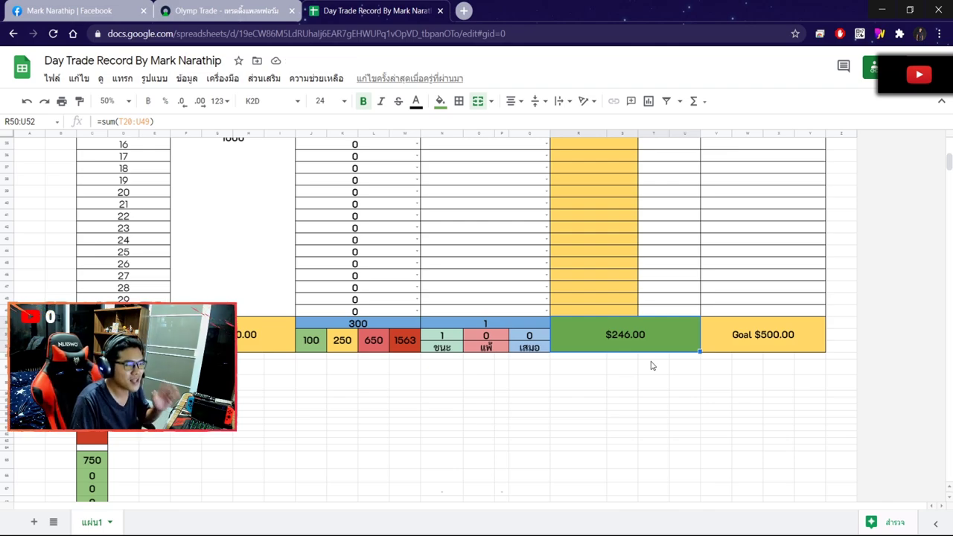
pyautogui.scroll(10, 623, 361)
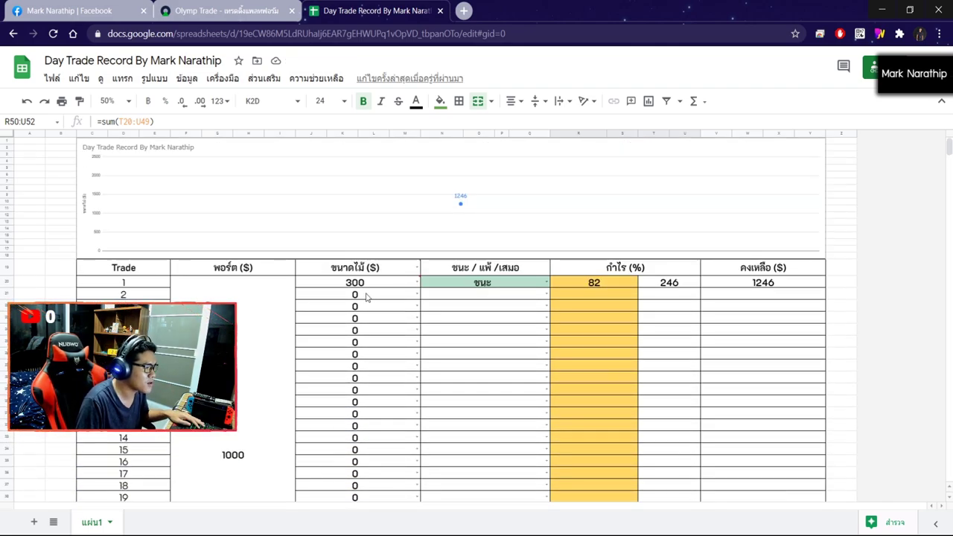
# Step: Enter 300 as the size of trade 2 and select that trade's empty result cell
pyautogui.click(365, 296)
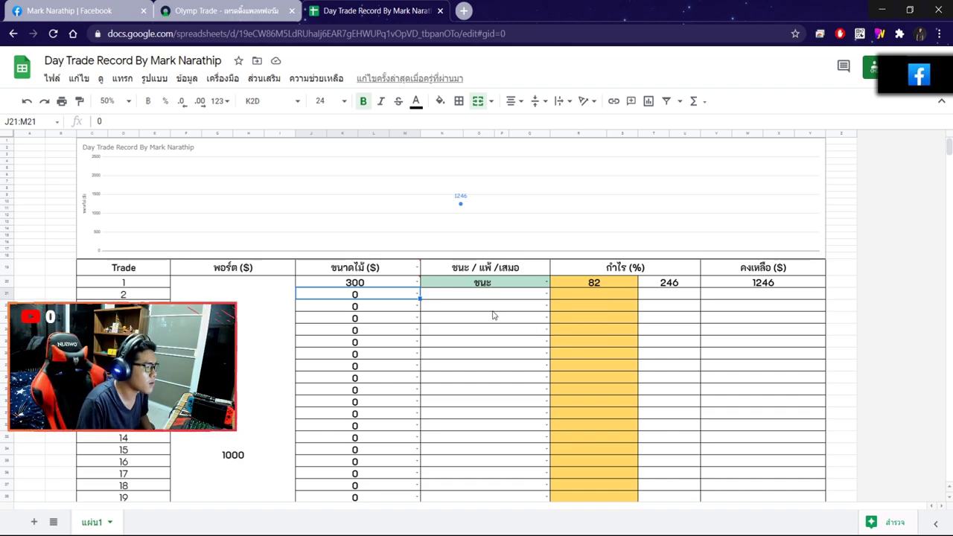
pyautogui.press('Return')
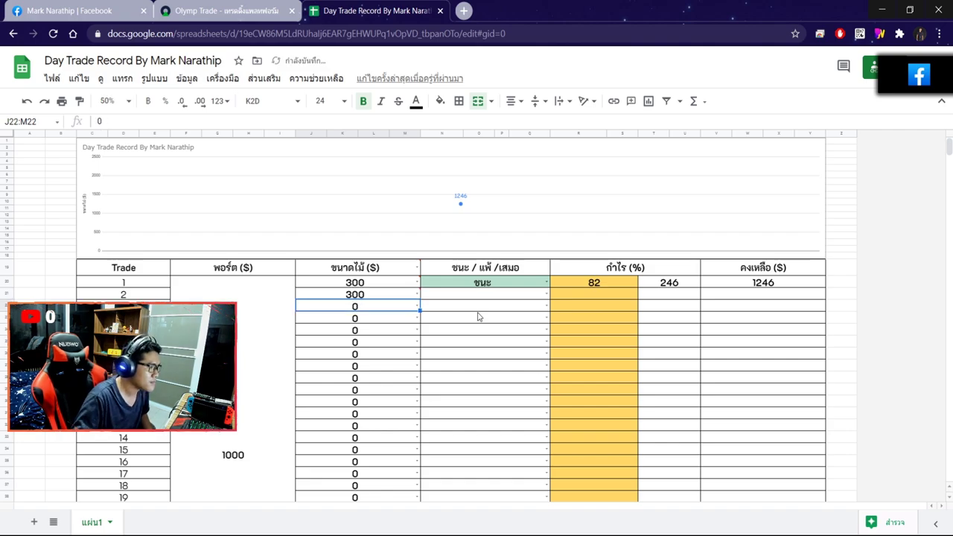
pyautogui.click(498, 295)
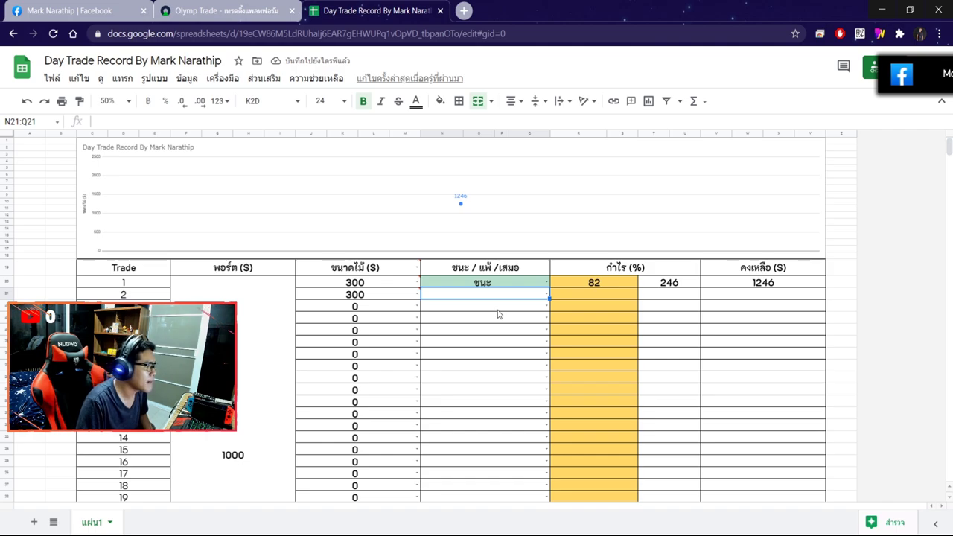
# Step: Switch back to Olymp Trade and examine the Europe Composite Index's longer price history
pyautogui.click(227, 11)
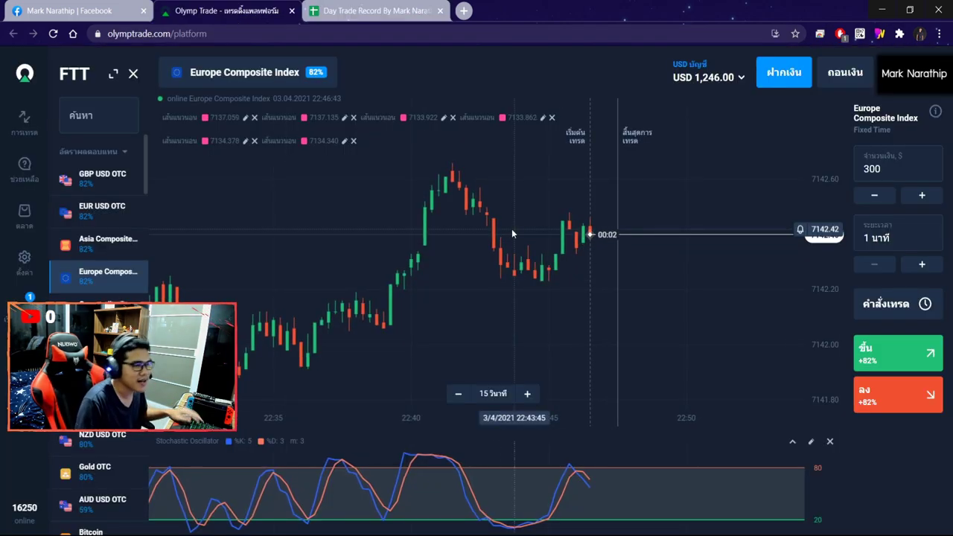
pyautogui.scroll(-5, 664, 267)
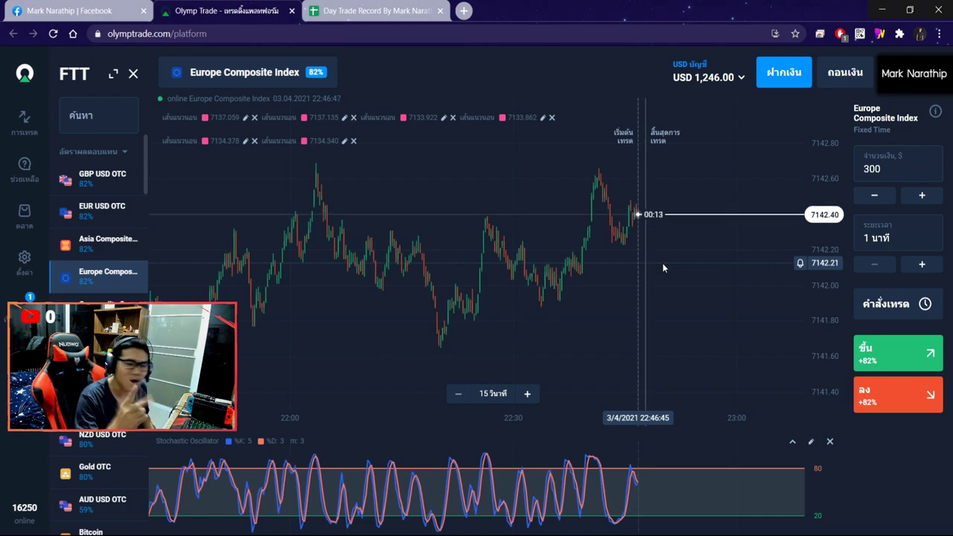
pyautogui.moveTo(555, 279); pyautogui.dragTo(661, 283)
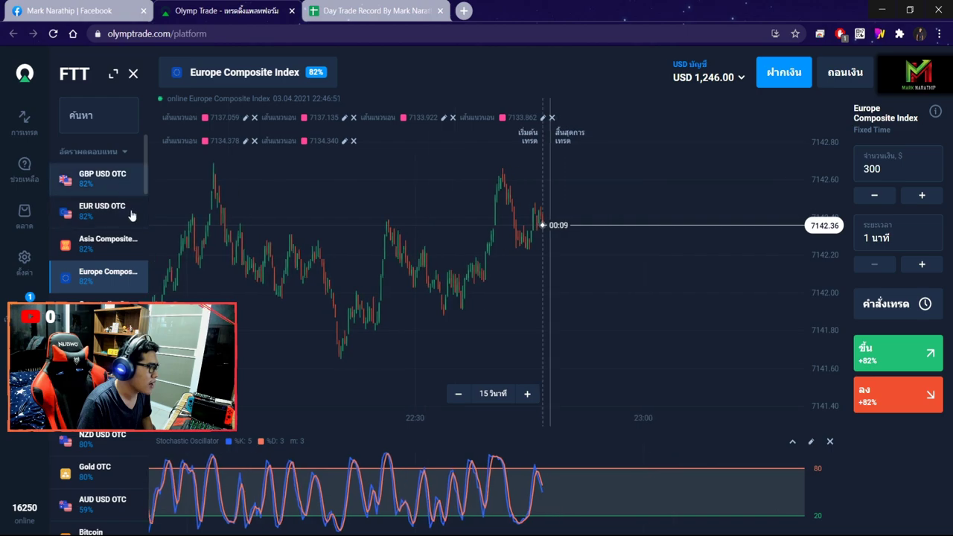
# Step: Open the GBP USD OTC chart and examine its overall trend, latest 15-second candles and Stochastic Oscillator
pyautogui.click(131, 188)
pyautogui.moveTo(374, 228); pyautogui.dragTo(523, 223)
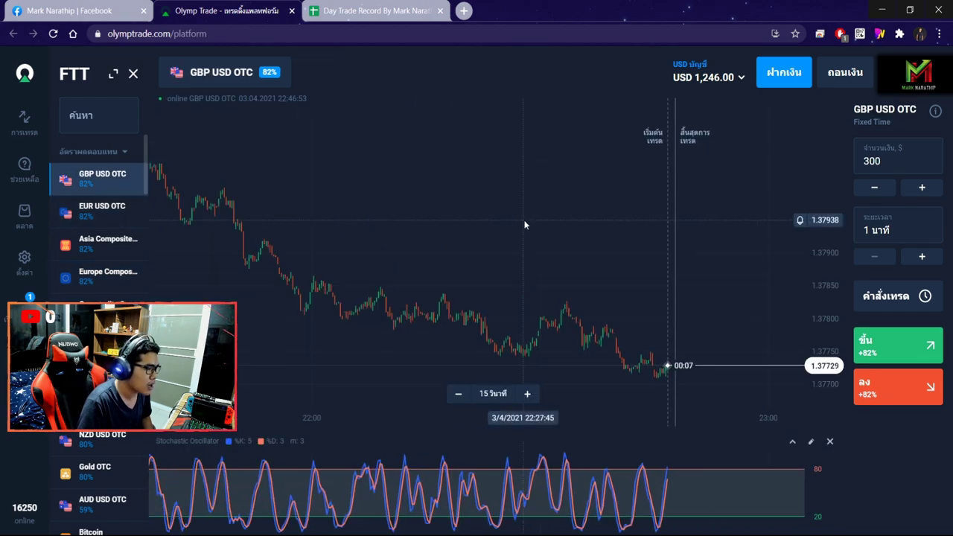
pyautogui.moveTo(440, 217); pyautogui.dragTo(525, 224)
pyautogui.scroll(5, 519, 254)
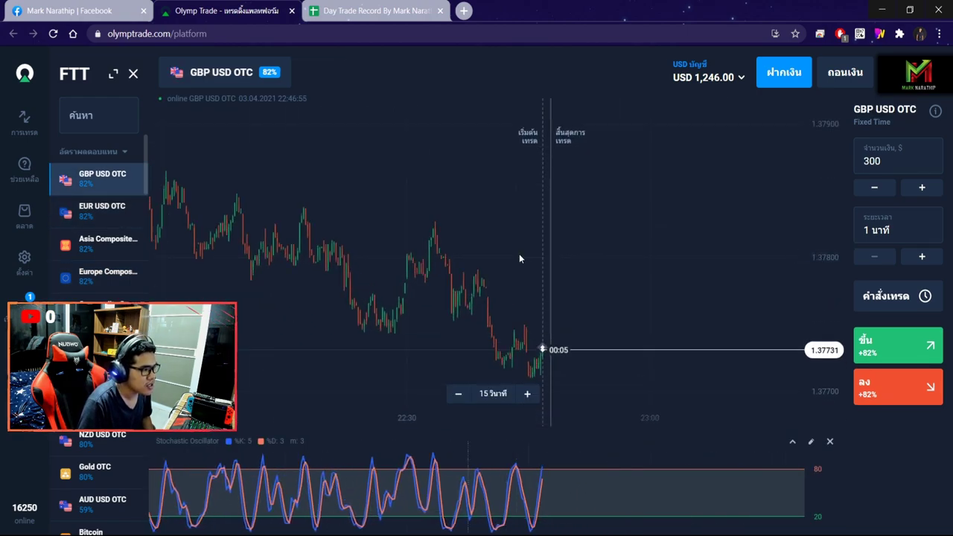
pyautogui.scroll(2, 521, 257)
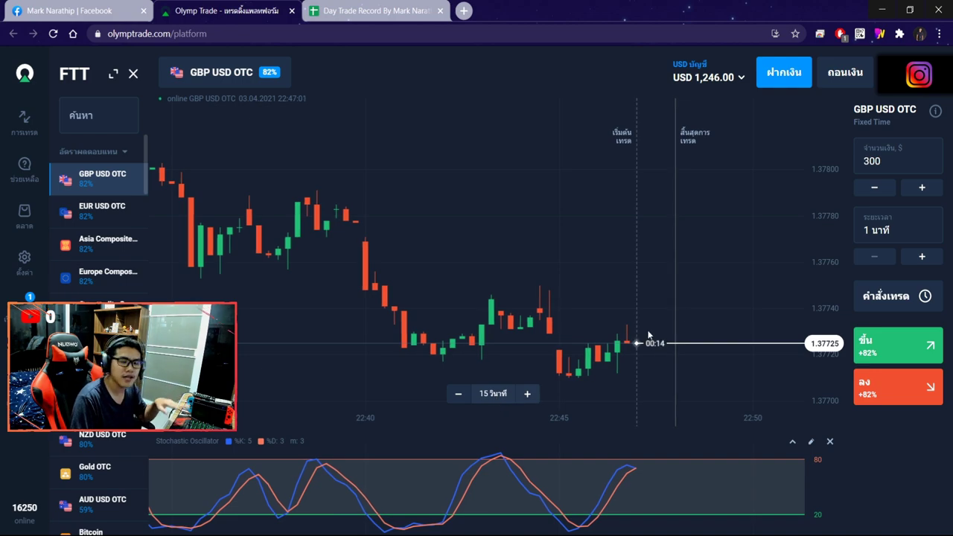
pyautogui.scroll(3, 623, 319)
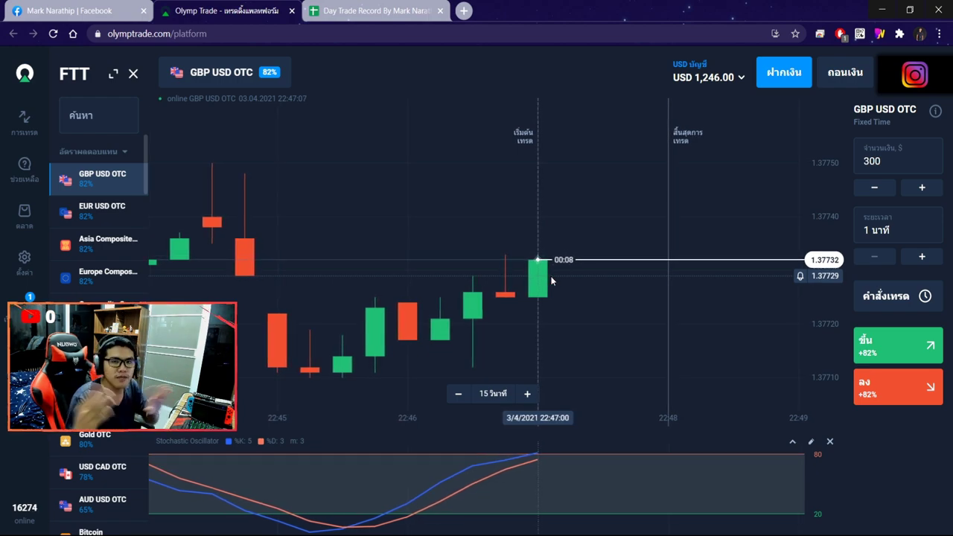
pyautogui.scroll(-1, 517, 293)
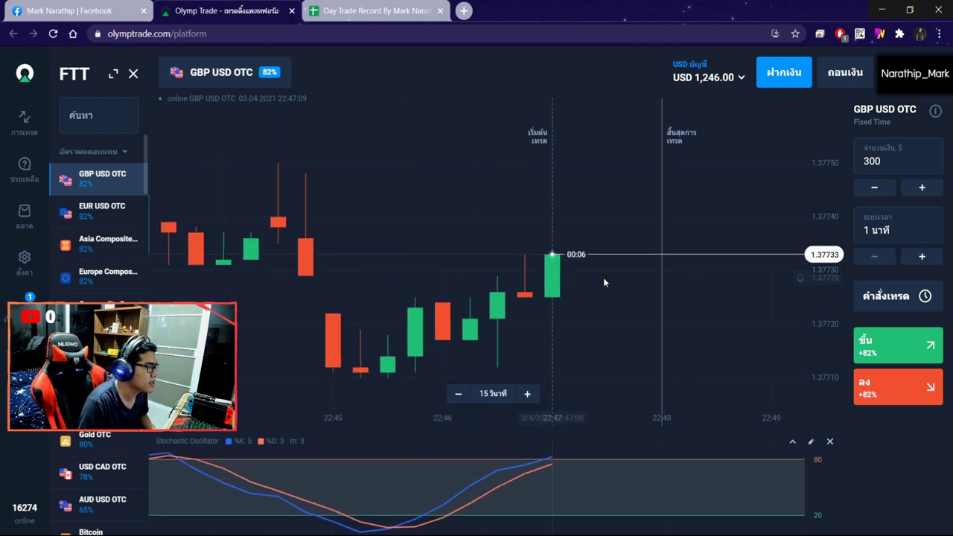
pyautogui.scroll(-4, 603, 282)
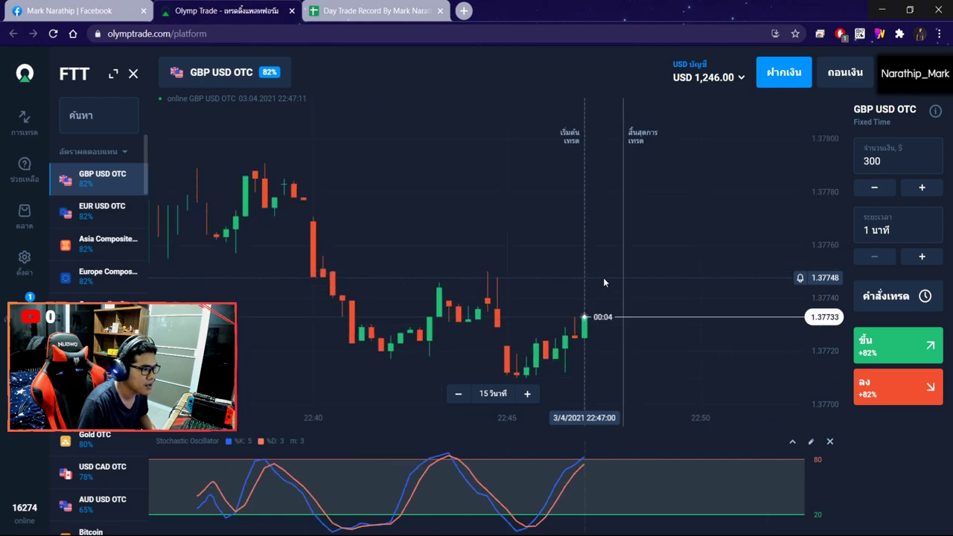
pyautogui.scroll(-1, 604, 282)
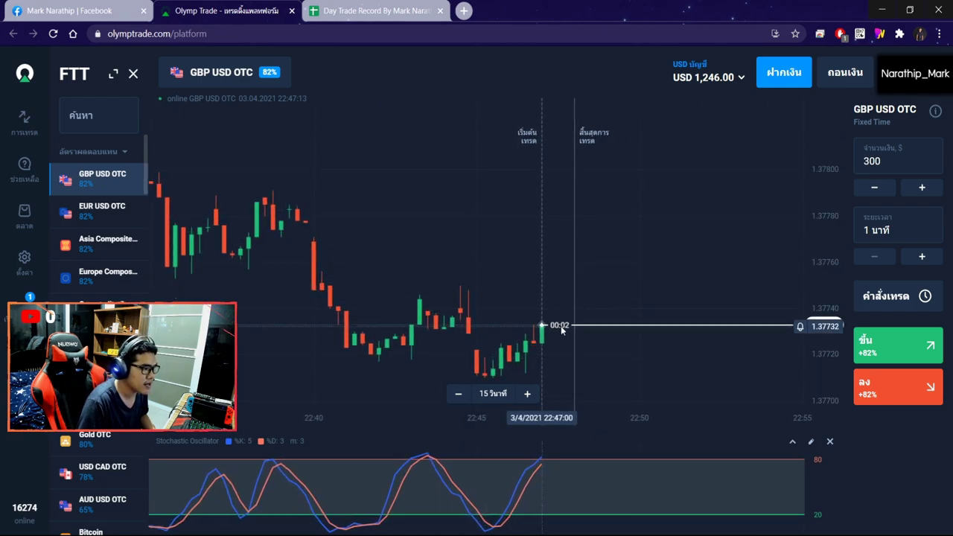
pyautogui.scroll(3, 590, 294)
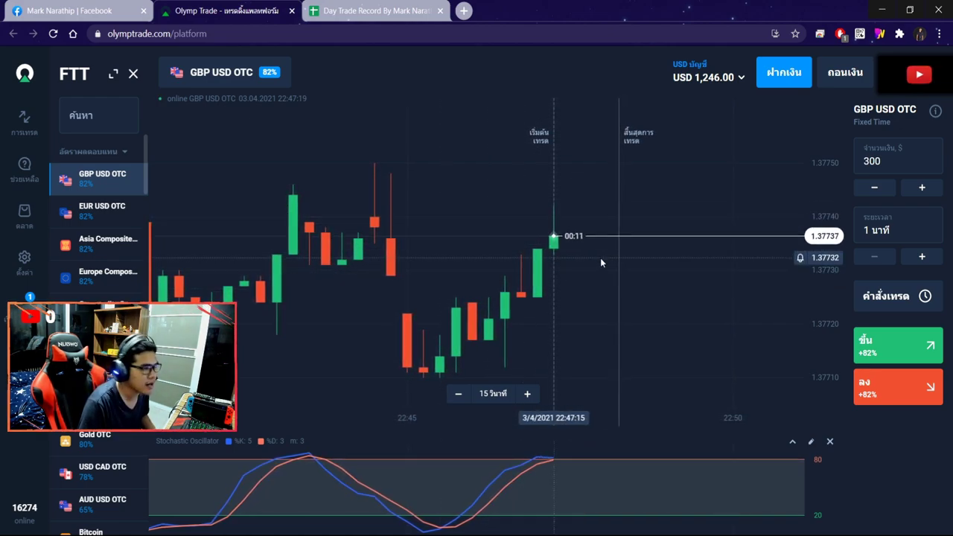
pyautogui.scroll(-5, 600, 258)
pyautogui.scroll(-5, 600, 257)
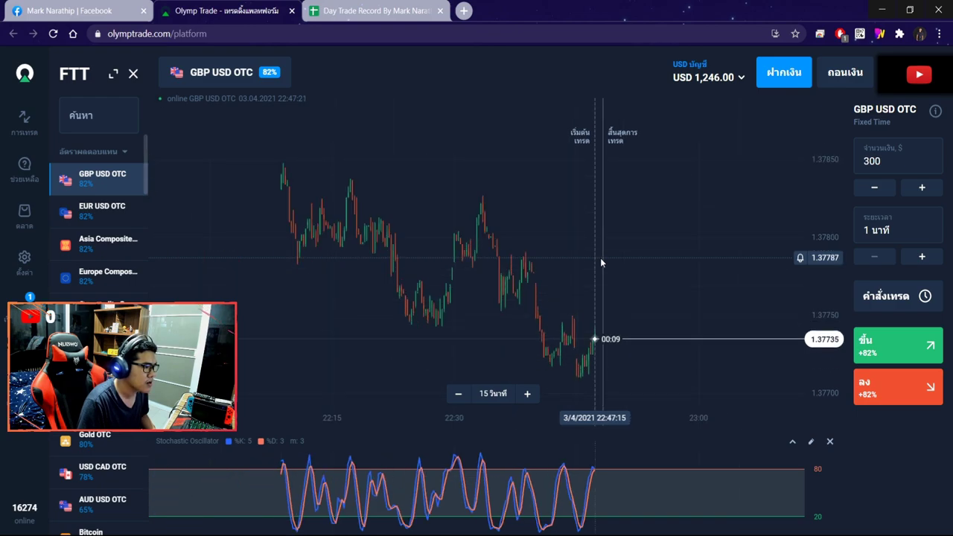
# Step: Open the EUR USD OTC chart and examine the latest candles near the upper pair of horizontal lines
pyautogui.click(102, 211)
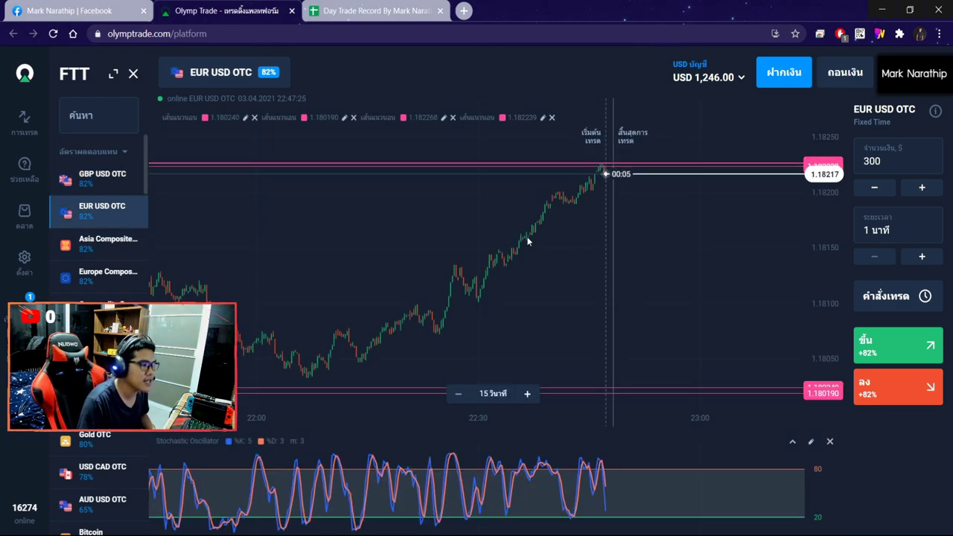
pyautogui.scroll(5, 599, 236)
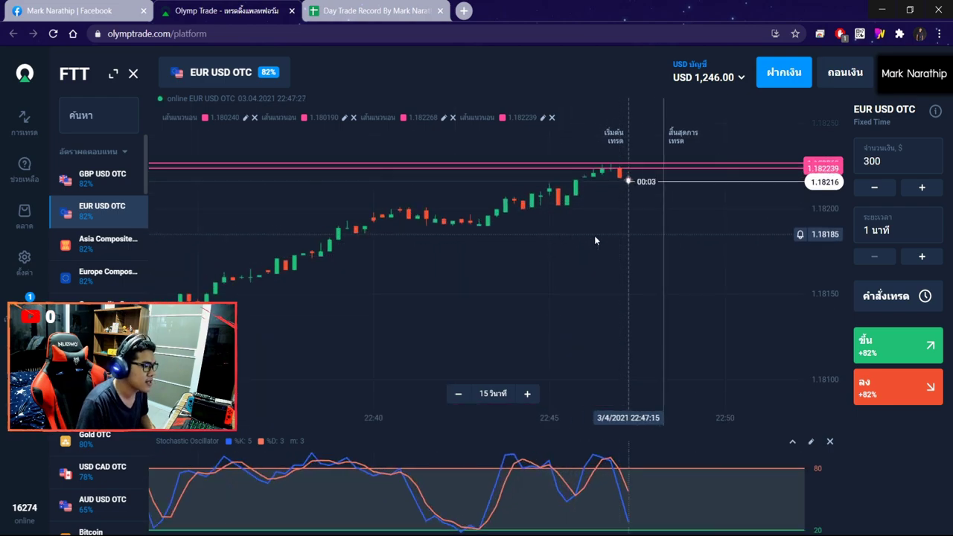
pyautogui.scroll(3, 628, 235)
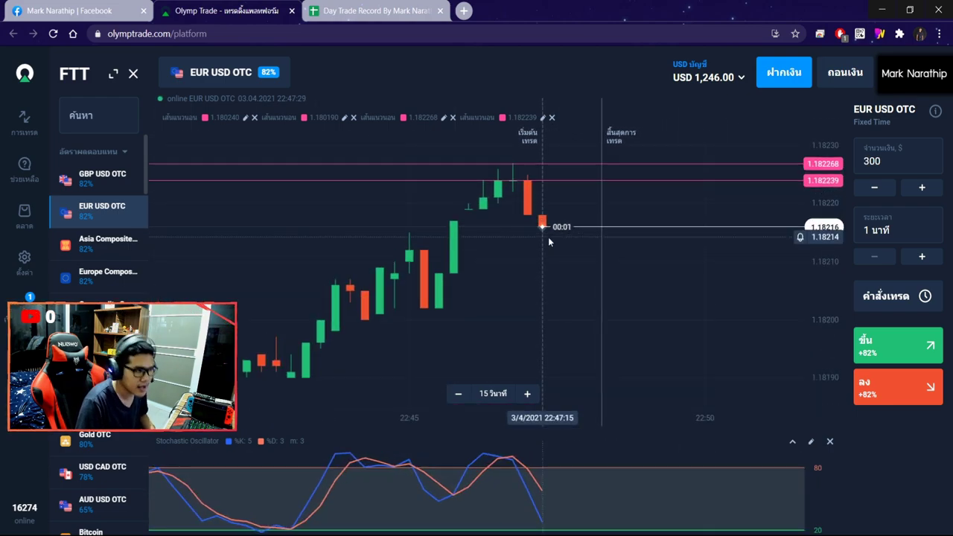
# Step: Examine the EUR USD OTC candles falling from the upper pair of horizontal lines against the longer price trend
pyautogui.scroll(3, 551, 240)
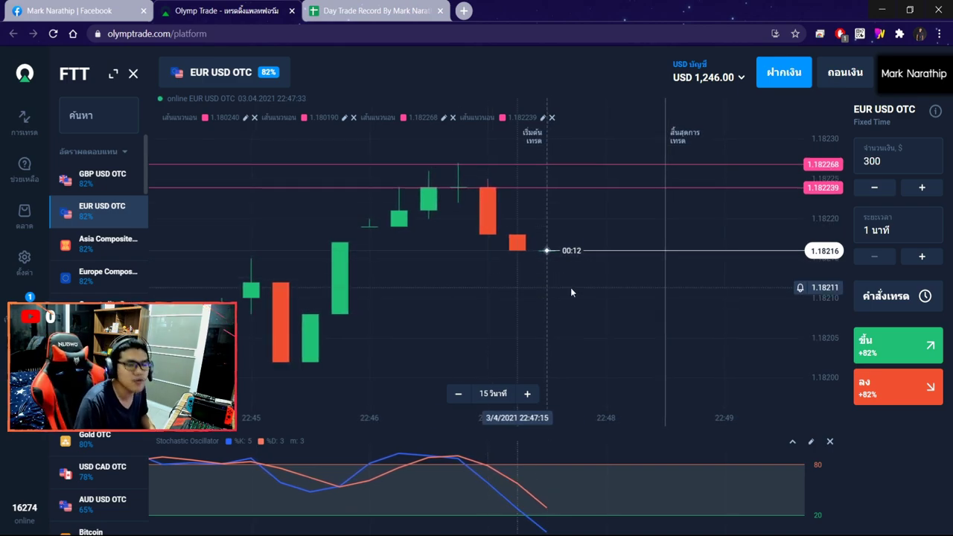
pyautogui.scroll(-3, 590, 265)
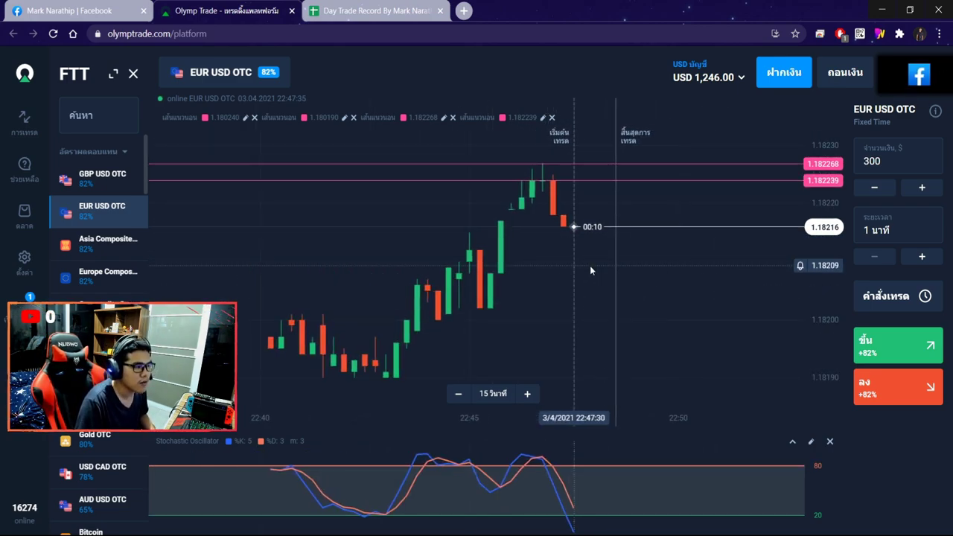
pyautogui.scroll(-5, 589, 265)
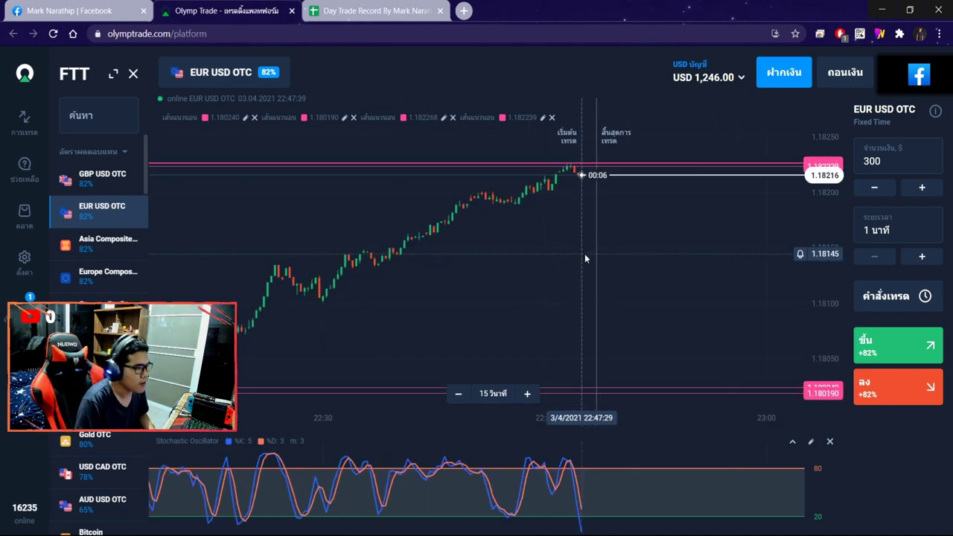
pyautogui.scroll(7, 584, 257)
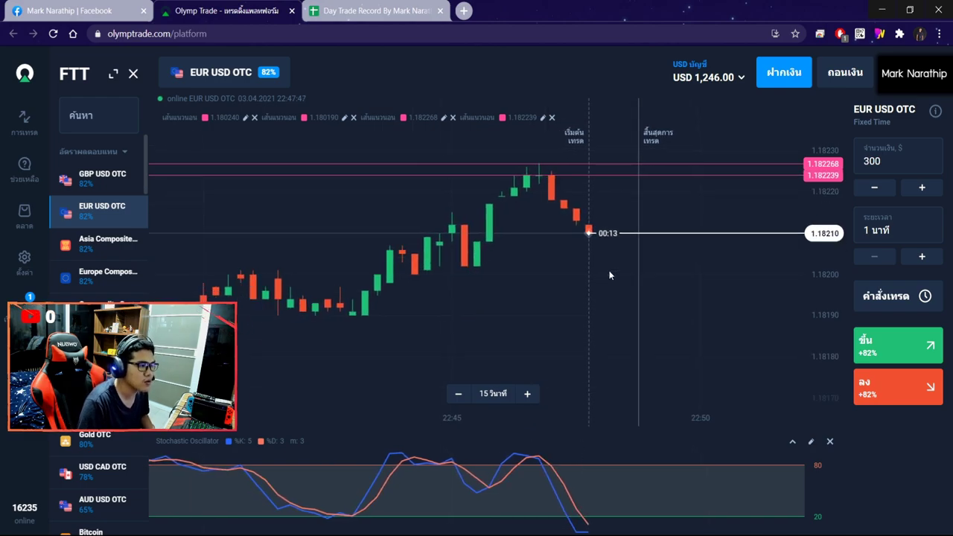
pyautogui.scroll(-3, 609, 273)
pyautogui.scroll(-5, 617, 268)
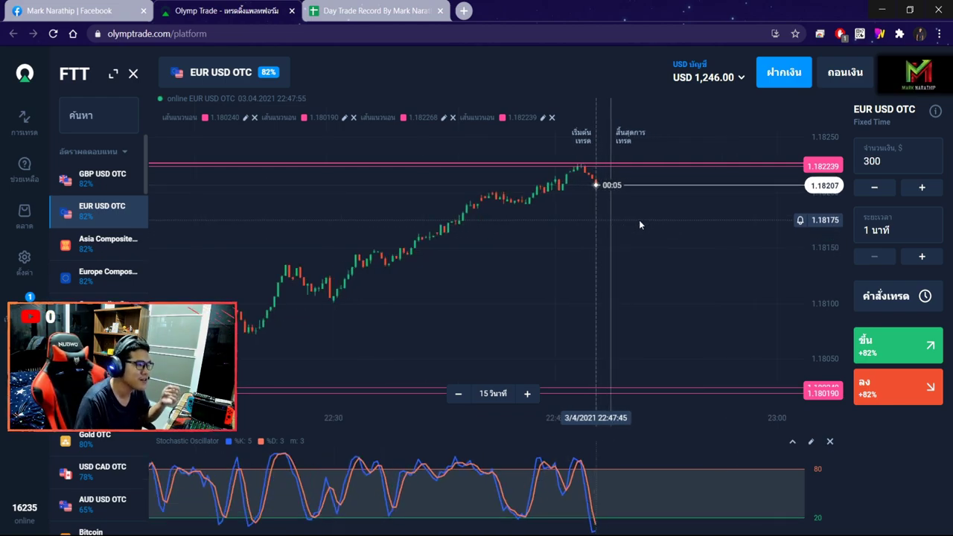
pyautogui.scroll(5, 639, 220)
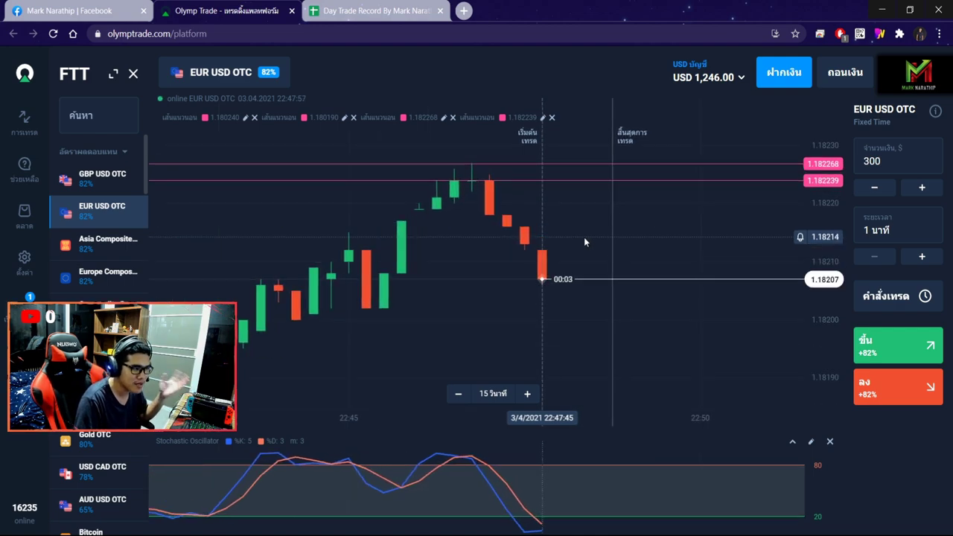
pyautogui.scroll(2, 565, 254)
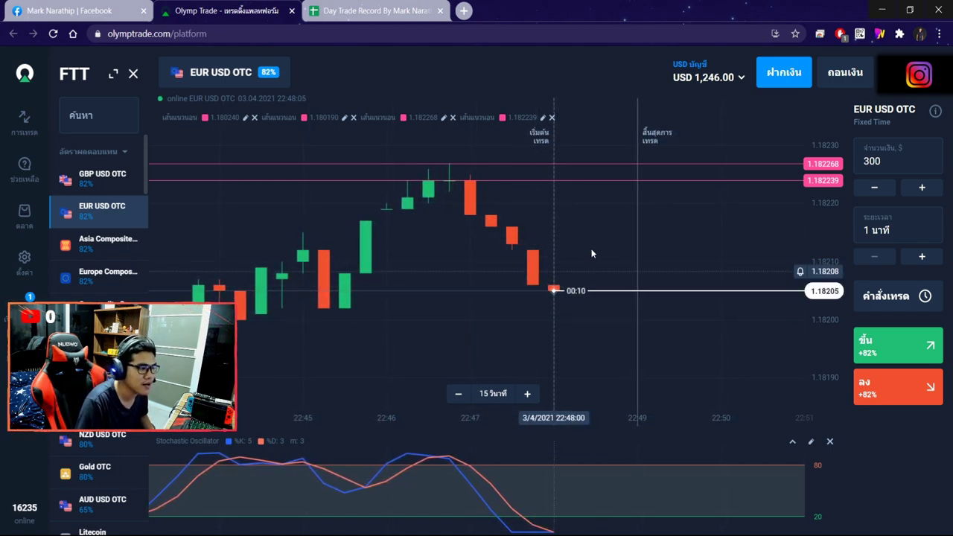
# Step: Check the latest 15-second candles and open a $300 one-minute up trade on EUR USD OTC
pyautogui.scroll(3, 592, 253)
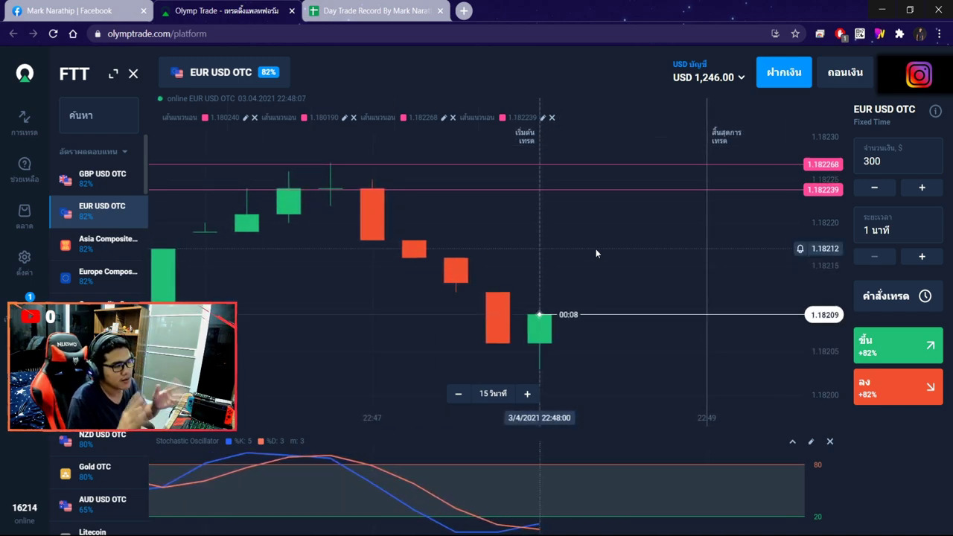
pyautogui.scroll(-3, 594, 251)
pyautogui.scroll(-3, 596, 280)
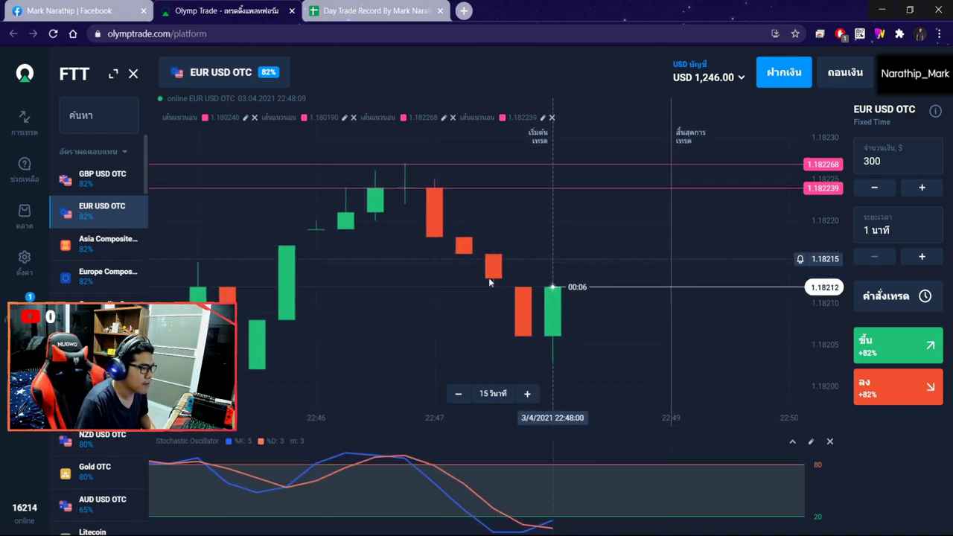
pyautogui.scroll(1, 592, 271)
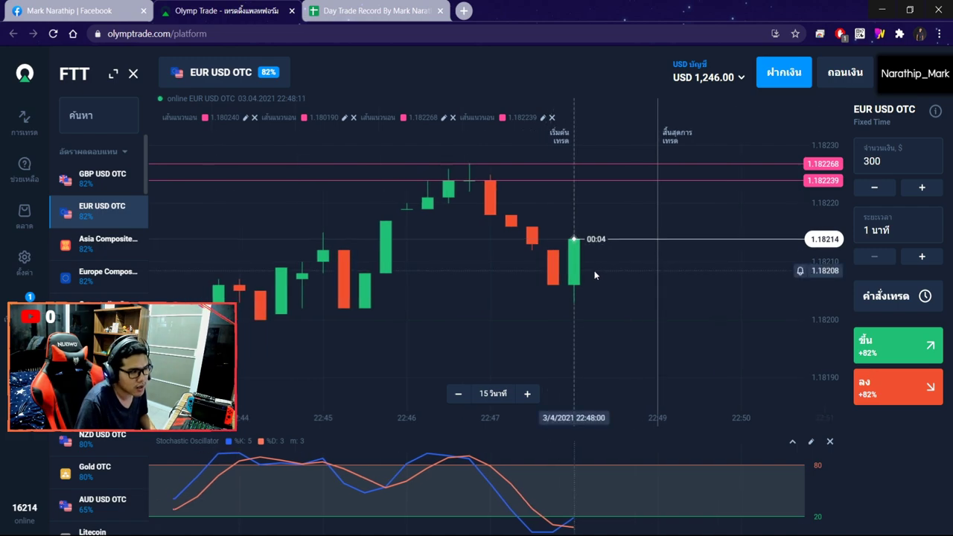
pyautogui.click(882, 349)
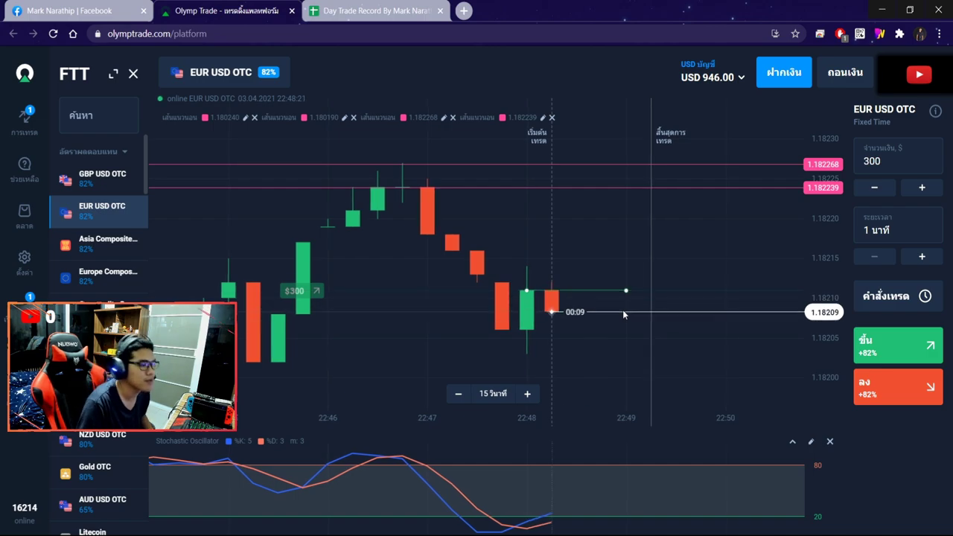
# Step: Examine the longer EUR USD OTC trend and Stochastic Oscillator around the open $300 up trade
pyautogui.scroll(-5, 622, 309)
pyautogui.scroll(-5, 627, 302)
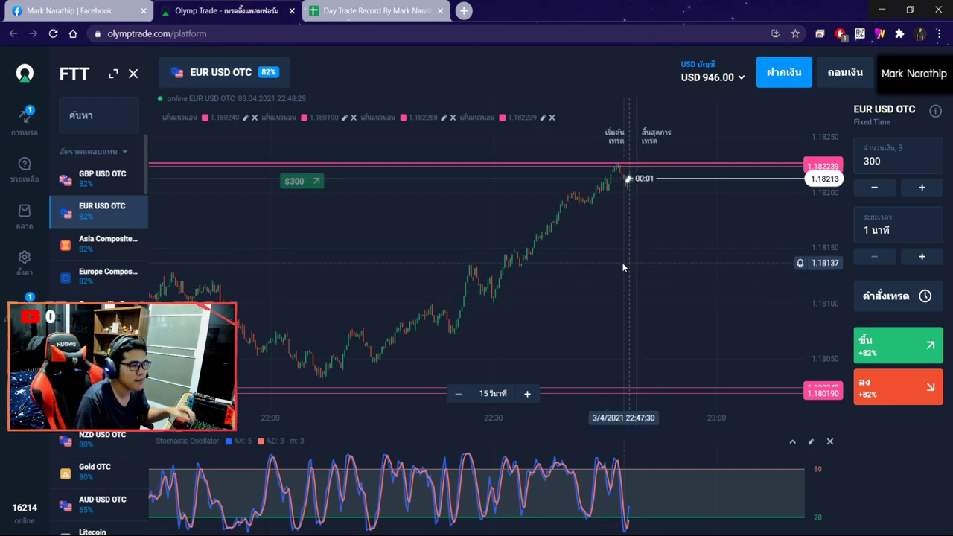
pyautogui.scroll(1, 623, 266)
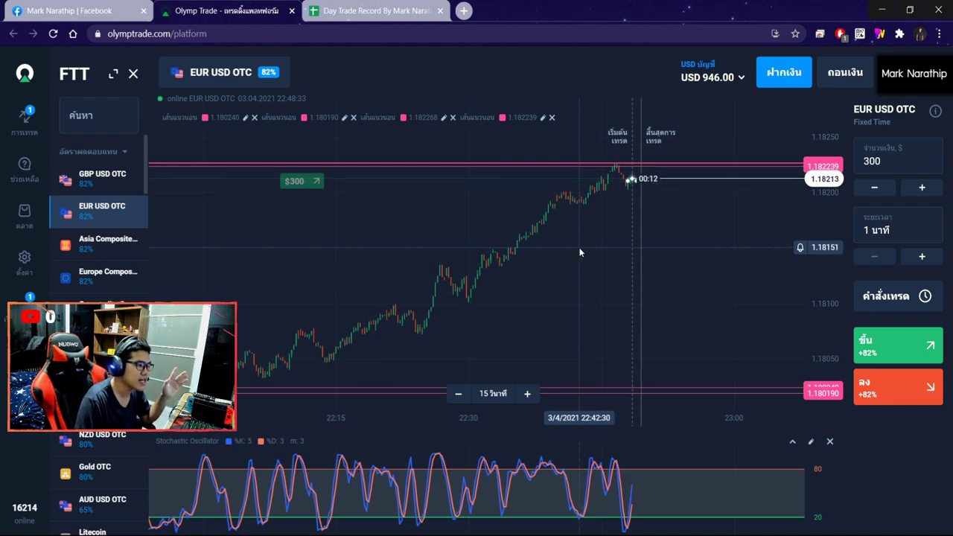
pyautogui.scroll(2, 580, 253)
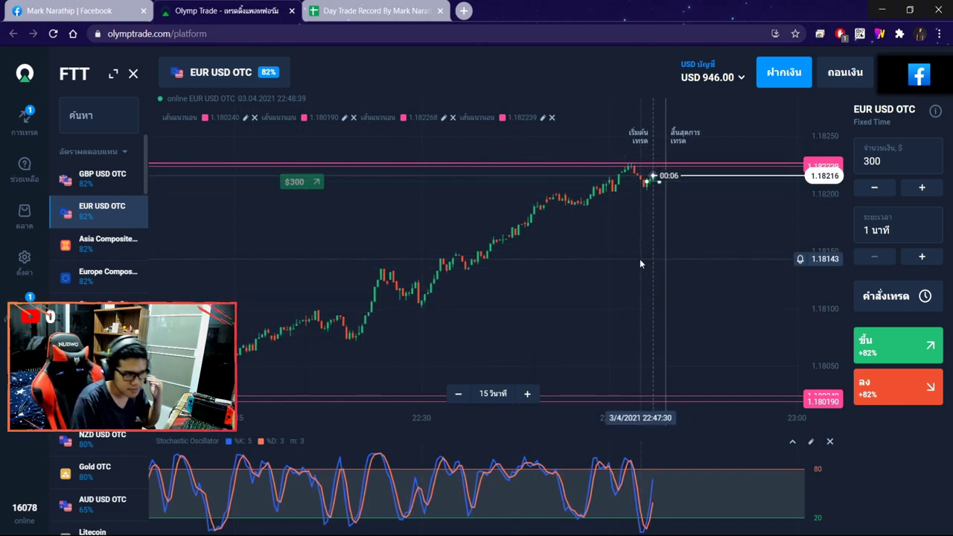
pyautogui.moveTo(639, 258); pyautogui.dragTo(632, 259)
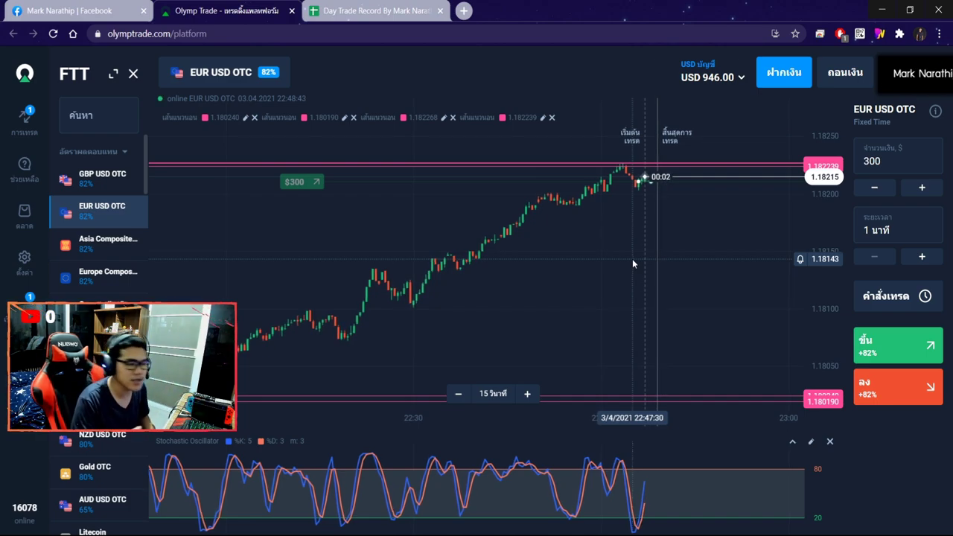
pyautogui.scroll(3, 644, 259)
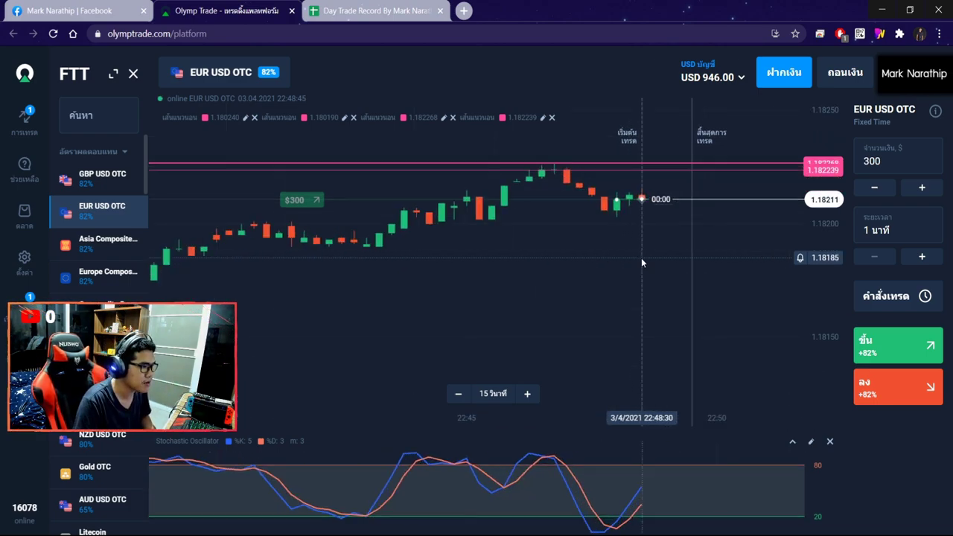
# Step: Follow the open $300 EUR USD OTC trade up close until expiry and review the candles around its closing price
pyautogui.scroll(4, 624, 317)
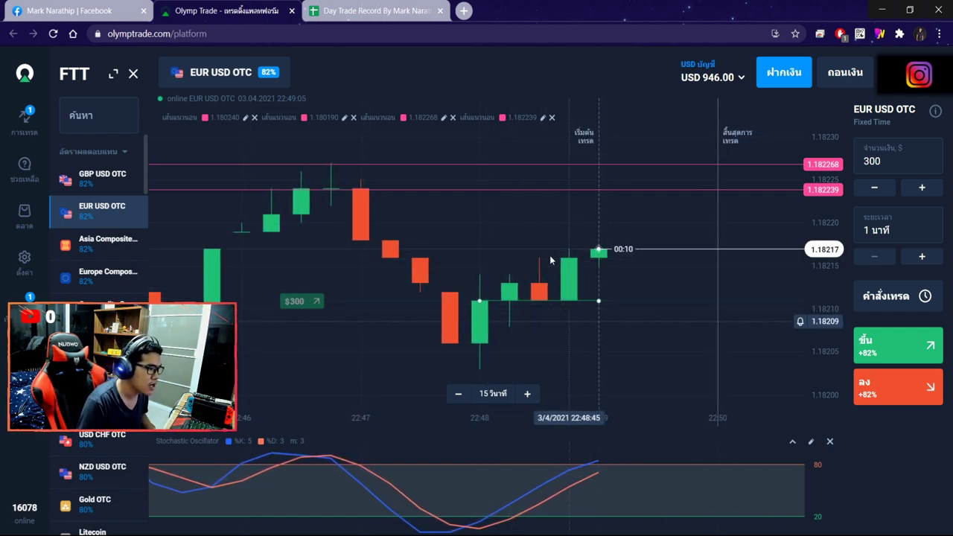
pyautogui.scroll(-2, 496, 312)
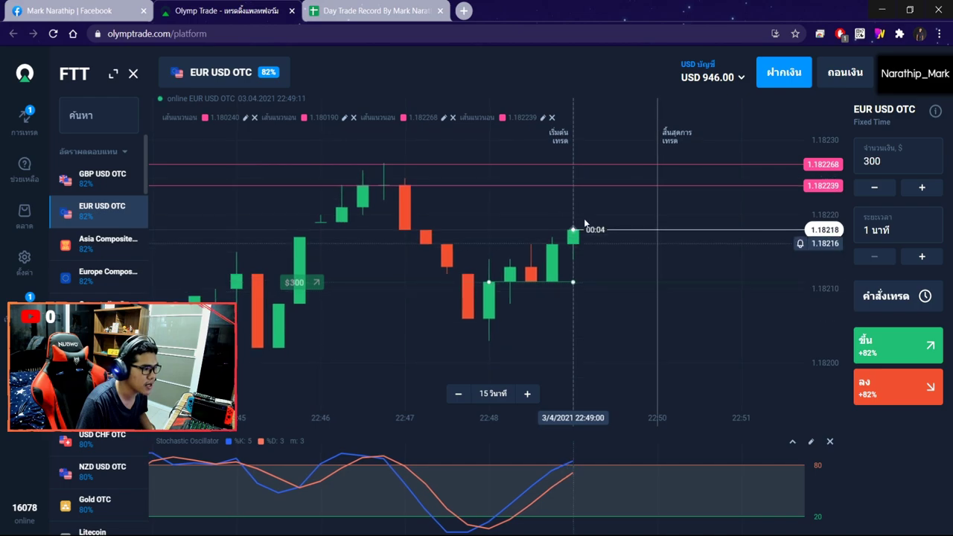
pyautogui.scroll(5, 663, 288)
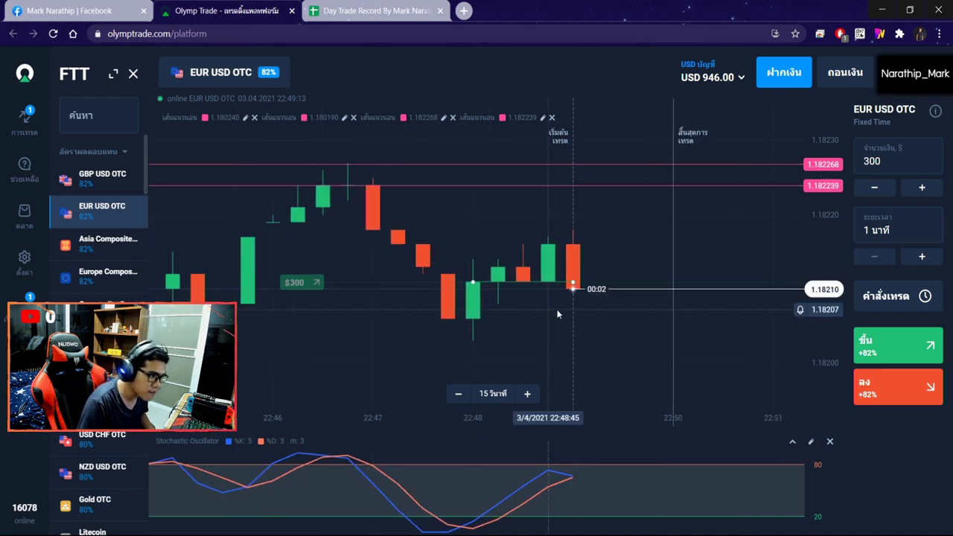
pyautogui.scroll(2, 591, 332)
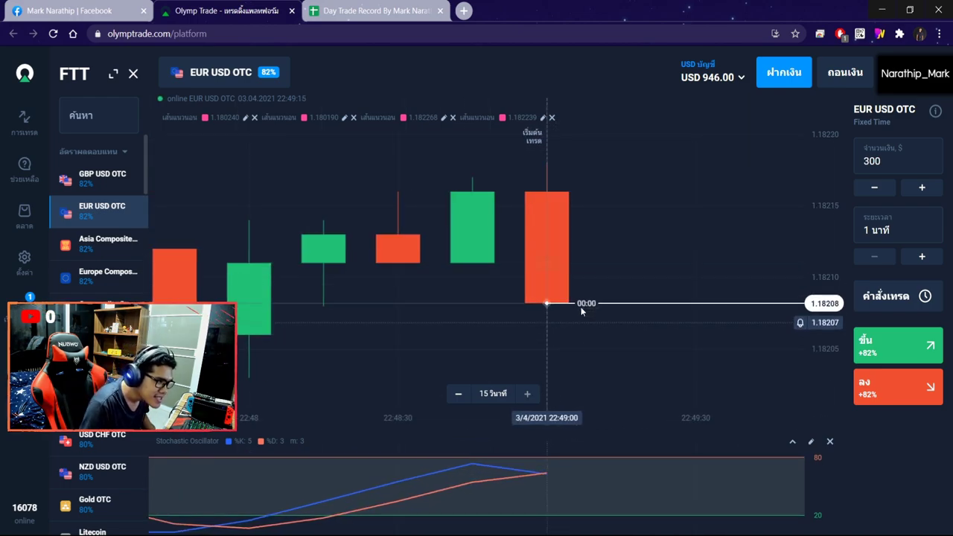
pyautogui.scroll(-5, 577, 300)
pyautogui.scroll(-3, 577, 299)
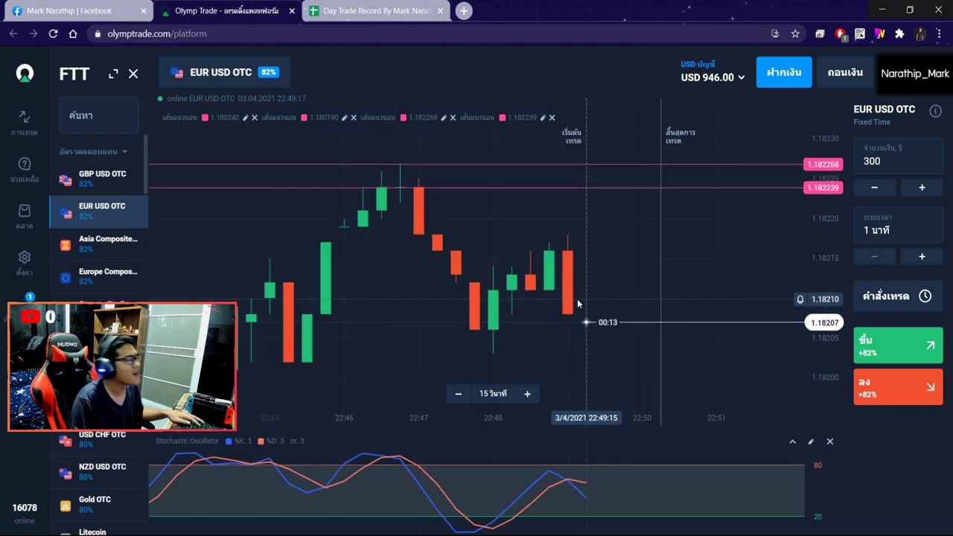
pyautogui.scroll(-2, 576, 262)
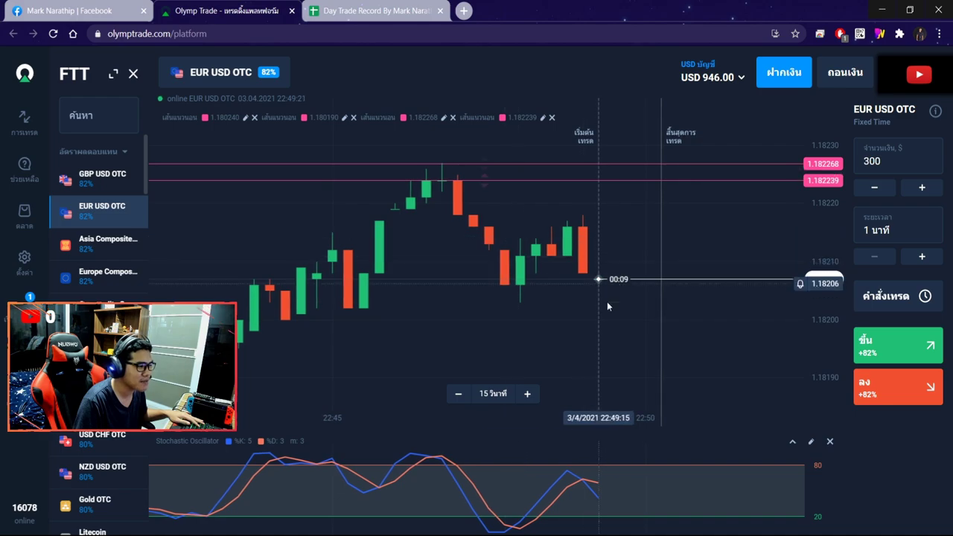
pyautogui.scroll(-2, 640, 292)
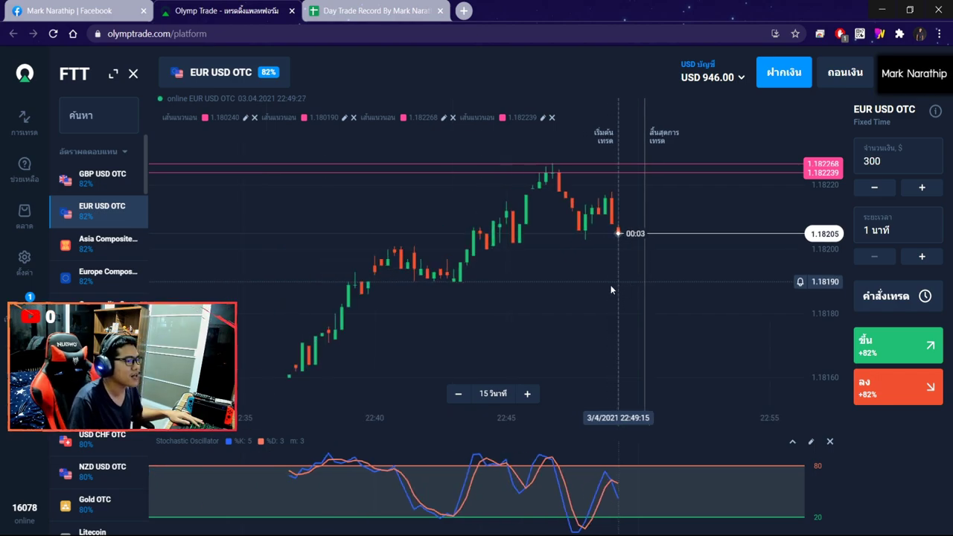
# Step: Switch to the day trade record spreadsheet and log trade 2 as แพ้ with an 82 percent profit rate
pyautogui.click(402, 11)
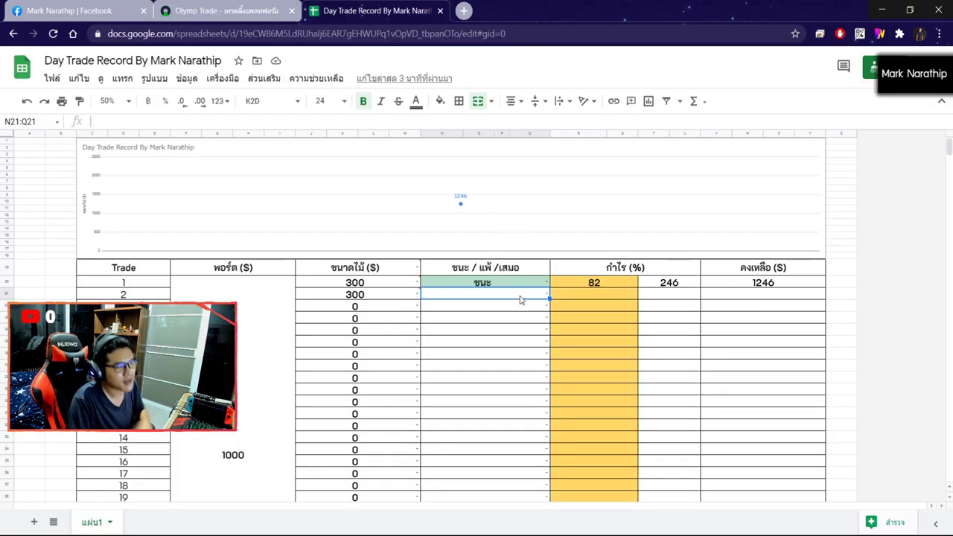
pyautogui.doubleClick(520, 296)
pyautogui.click(464, 335)
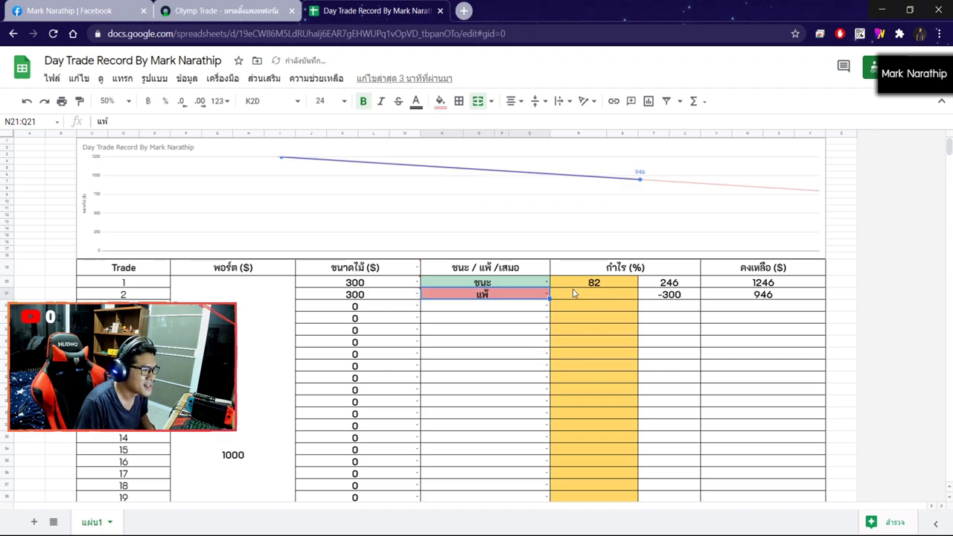
pyautogui.click(601, 296)
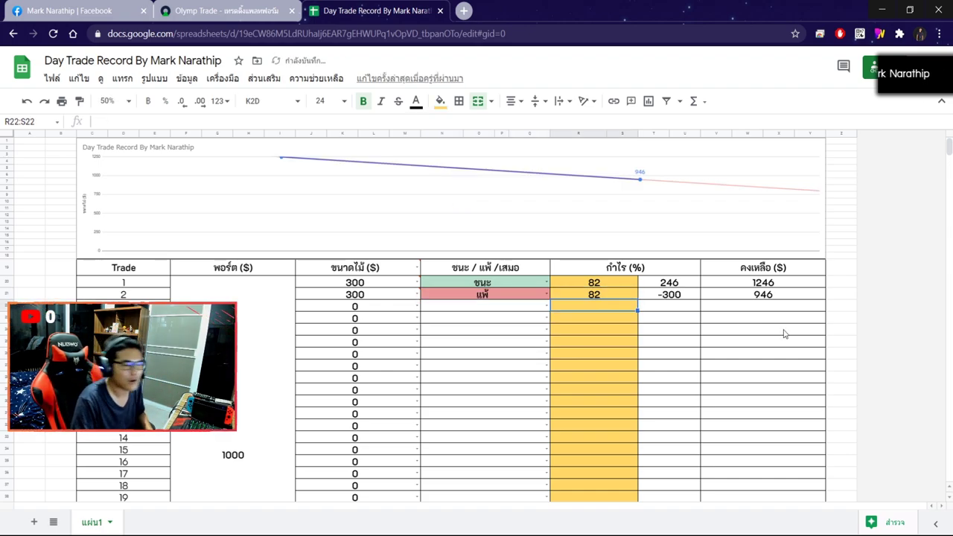
# Step: Enter 300 as the size of trade 3 and select that trade's empty result cell
pyautogui.click(371, 308)
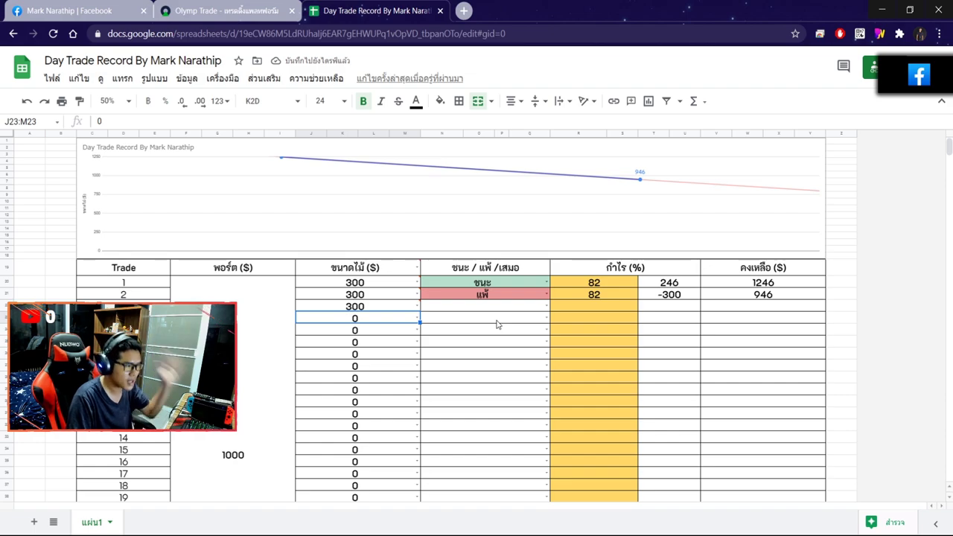
pyautogui.click(475, 310)
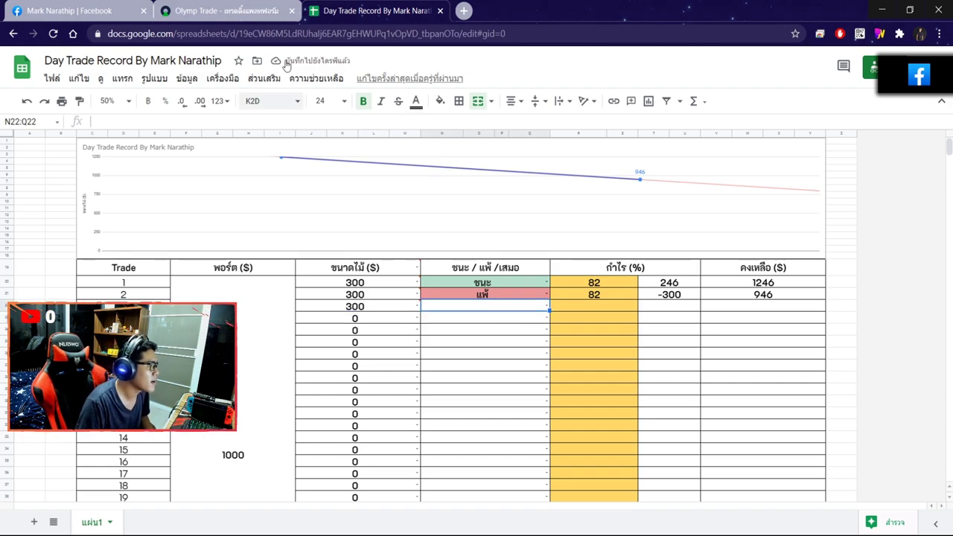
# Step: Switch back to Olymp Trade and examine EUR USD OTC's newest candles and longer price history
pyautogui.hotkey('ctrl', 'shift', 'Tab')
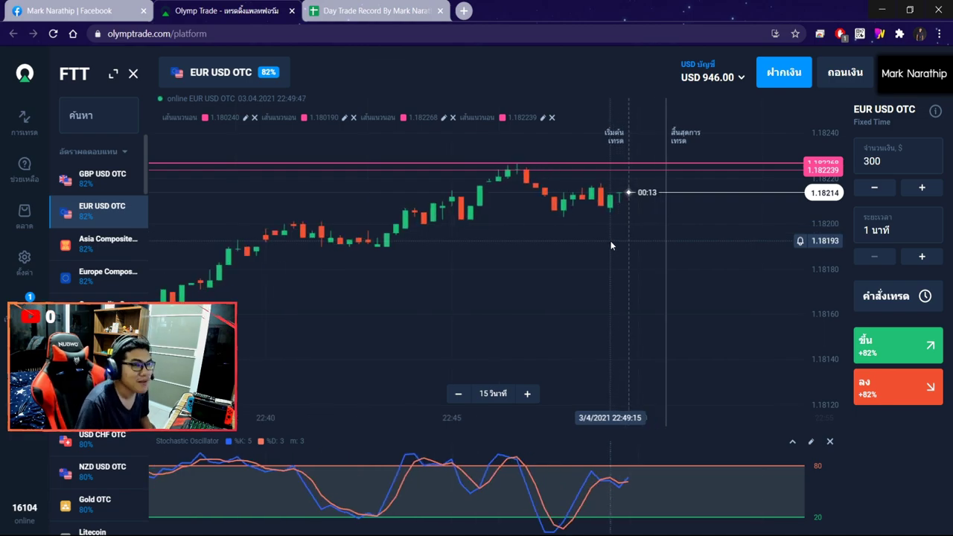
pyautogui.scroll(3, 603, 242)
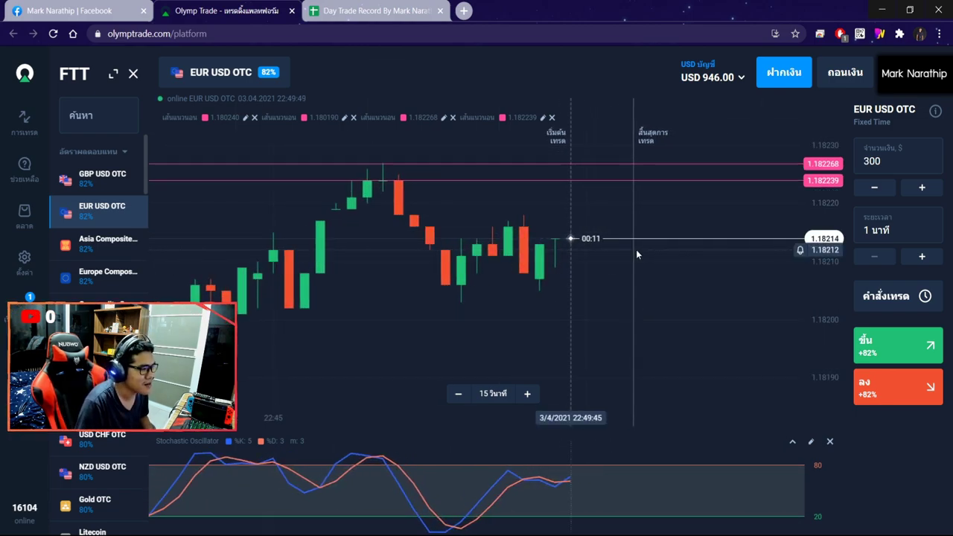
pyautogui.scroll(-5, 600, 242)
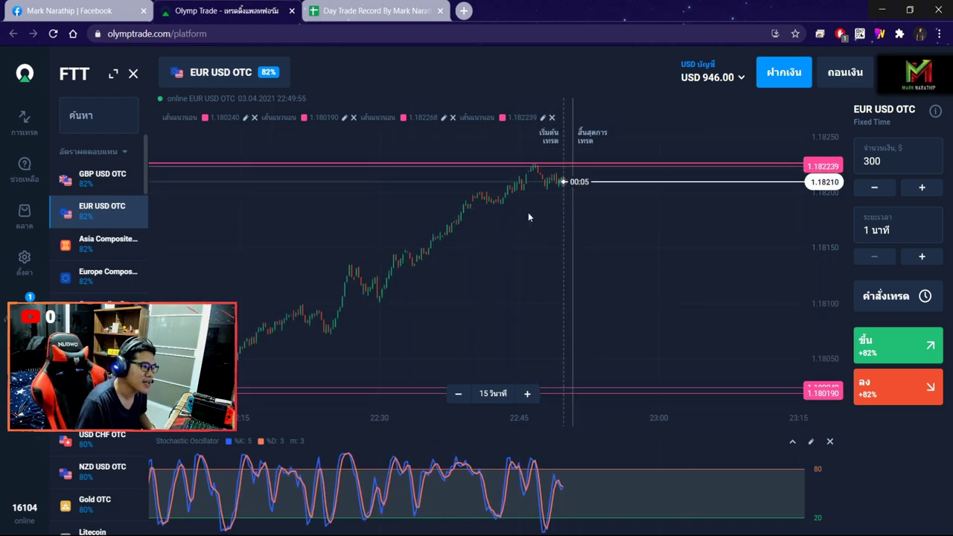
# Step: Check the total profit cell in the day trade record's summary row and return to Olymp Trade
pyautogui.click(386, 11)
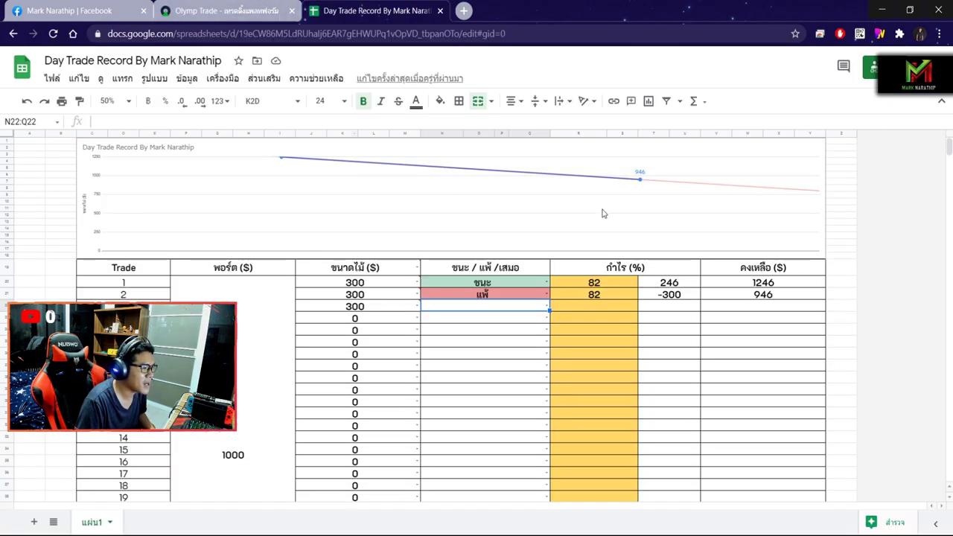
pyautogui.scroll(-6, 603, 253)
pyautogui.click(639, 201)
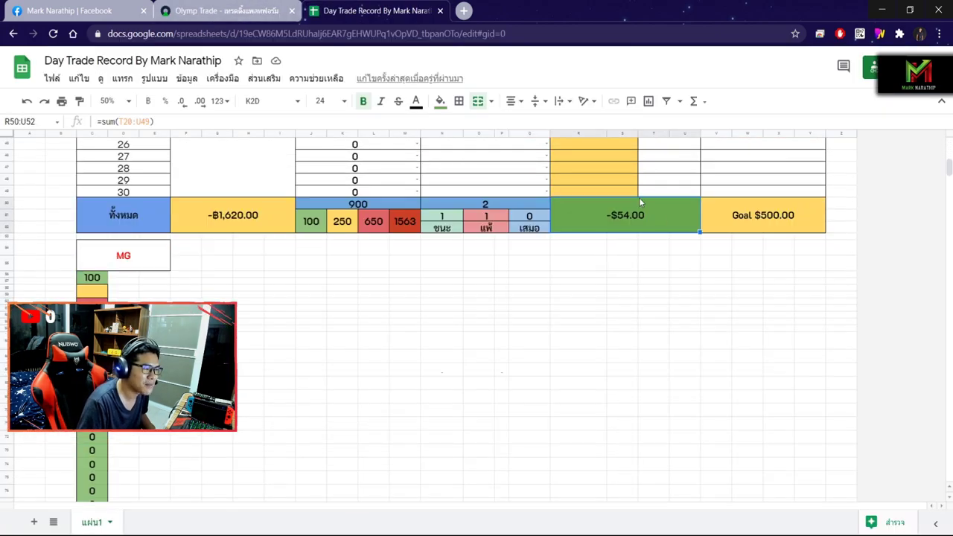
pyautogui.scroll(7, 646, 255)
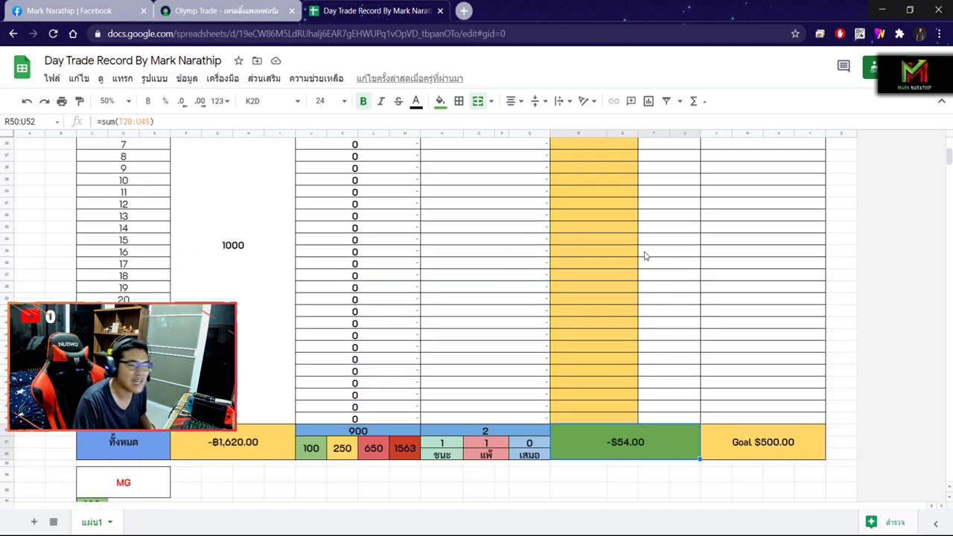
pyautogui.click(224, 11)
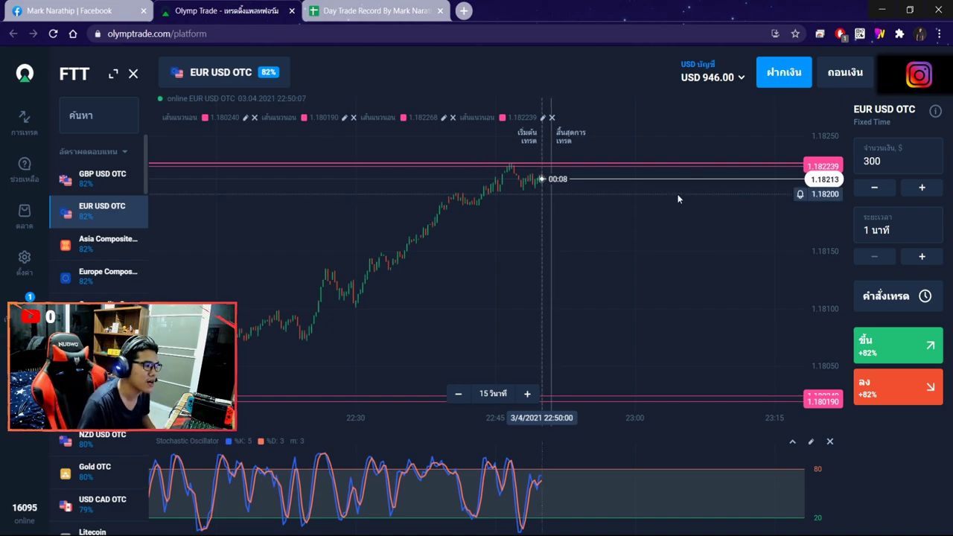
# Step: Examine EUR USD OTC's newest candles, check the logged trades in the day trade record spreadsheet, and return to Olymp Trade
pyautogui.scroll(2, 584, 231)
pyautogui.scroll(3, 585, 231)
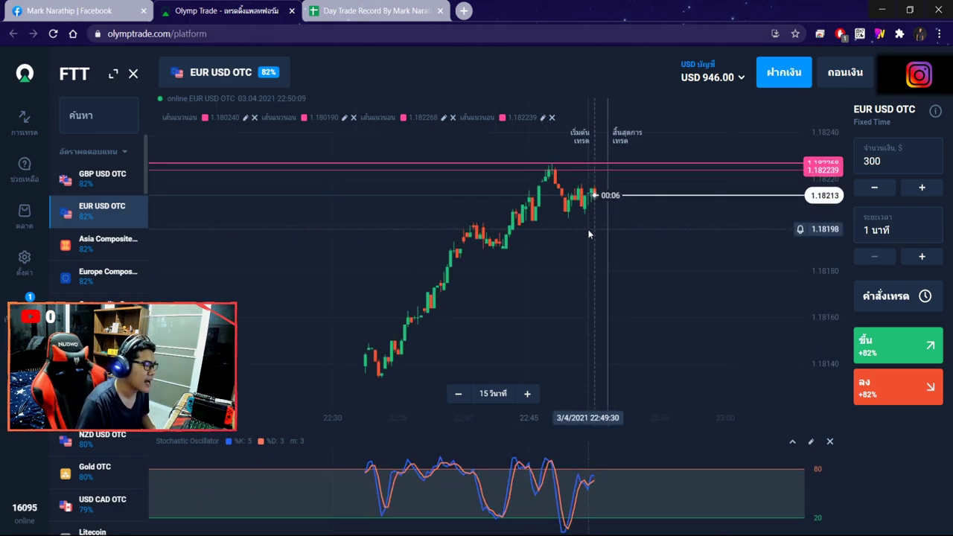
pyautogui.click(359, 12)
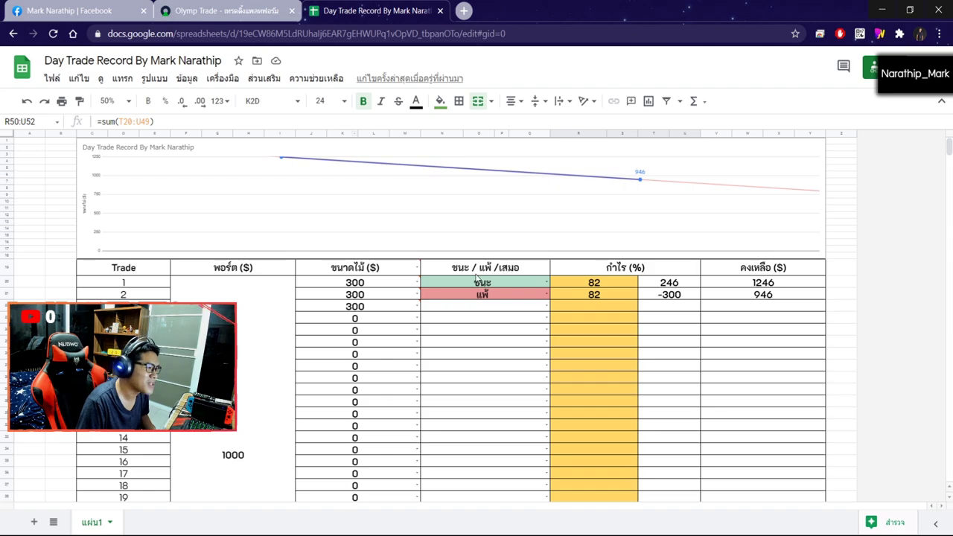
pyautogui.scroll(-5, 493, 280)
pyautogui.scroll(5, 493, 281)
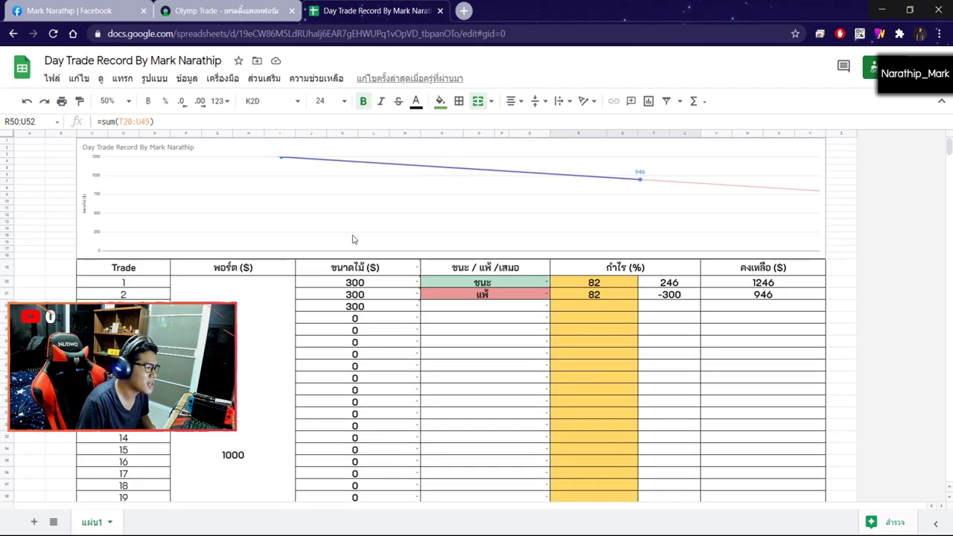
pyautogui.click(223, 10)
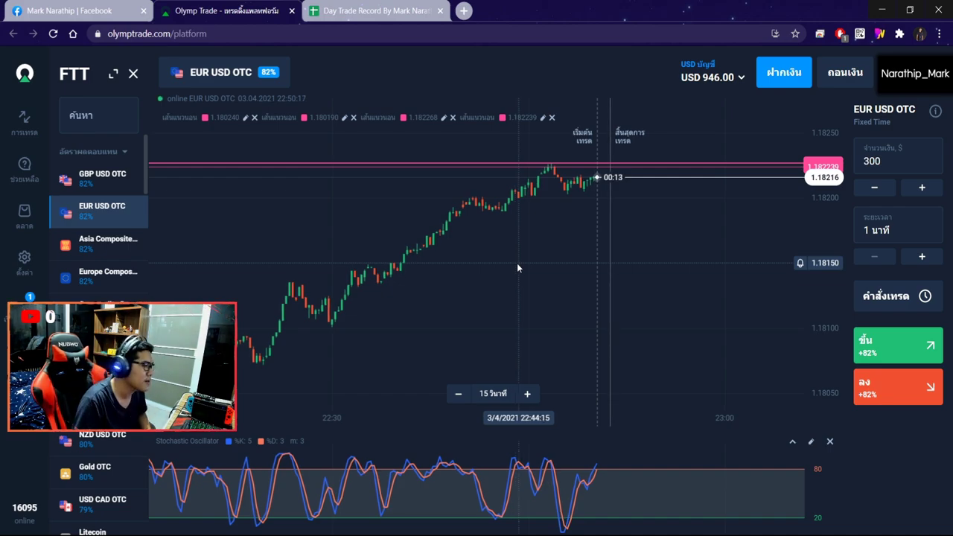
# Step: Examine EUR USD OTC's candles near the upper horizontal lines and its longer price history, and compare the GBP USD OTC chart
pyautogui.scroll(3, 583, 226)
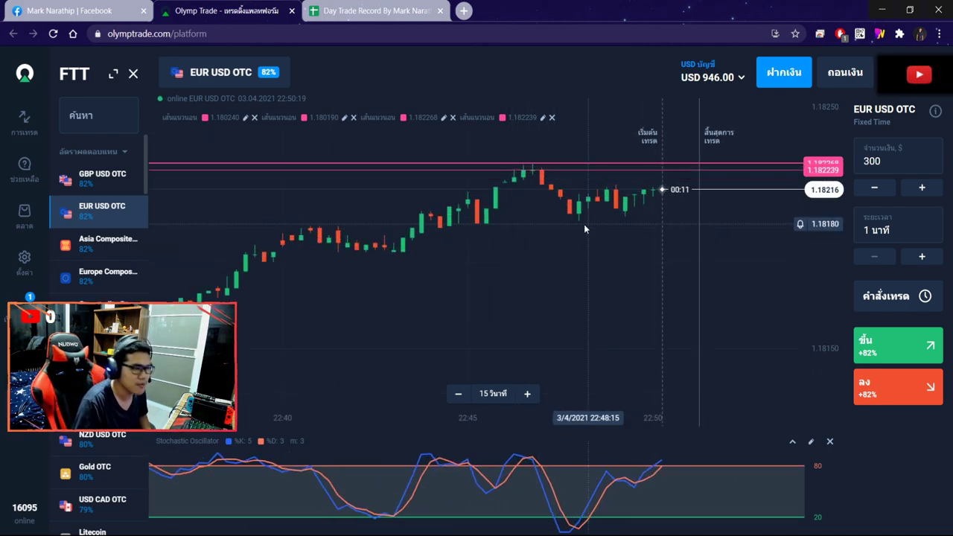
pyautogui.scroll(2, 583, 224)
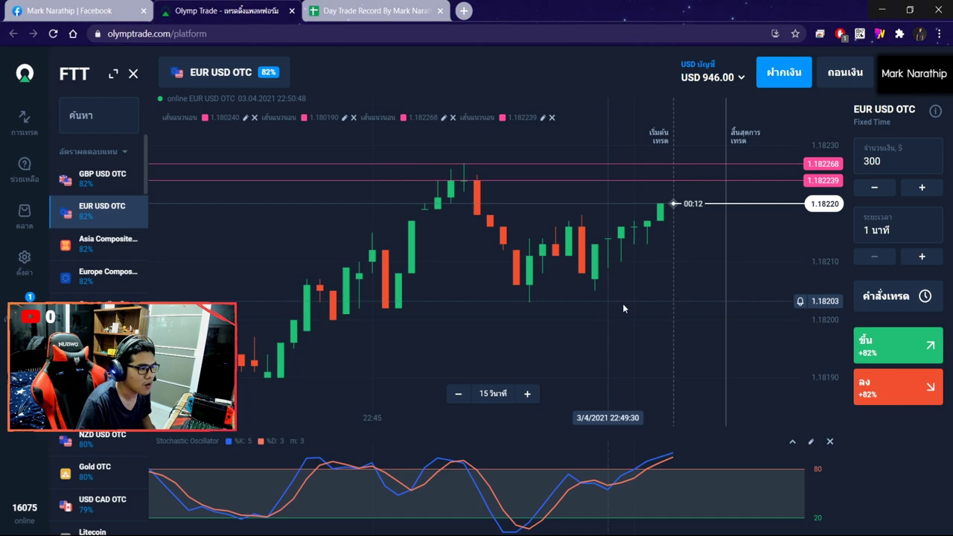
pyautogui.scroll(3, 623, 307)
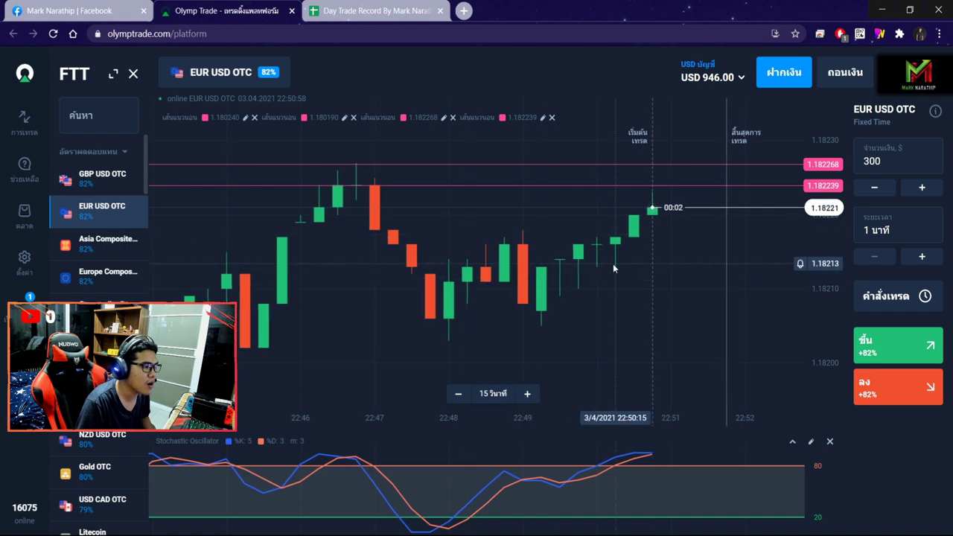
pyautogui.scroll(-2, 500, 279)
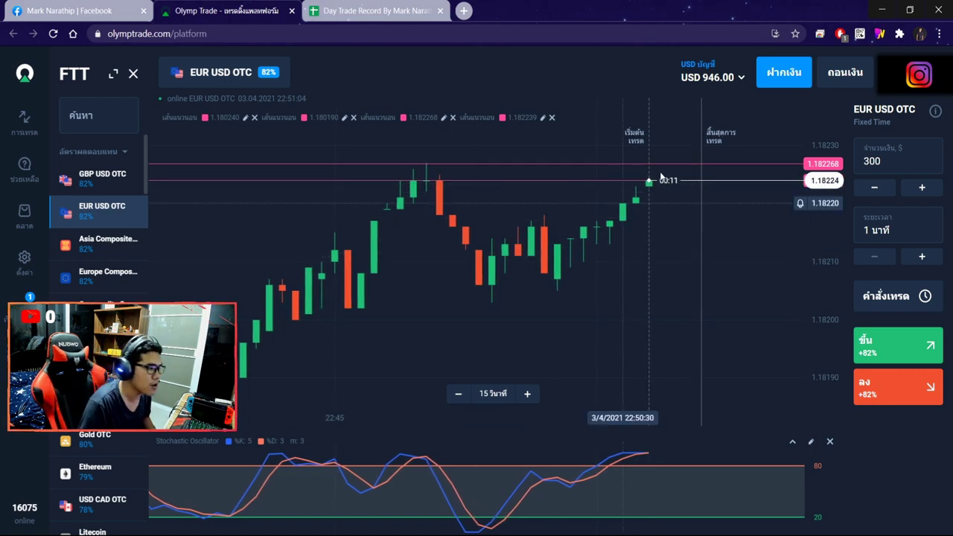
pyautogui.scroll(-2, 576, 311)
pyautogui.scroll(-3, 637, 313)
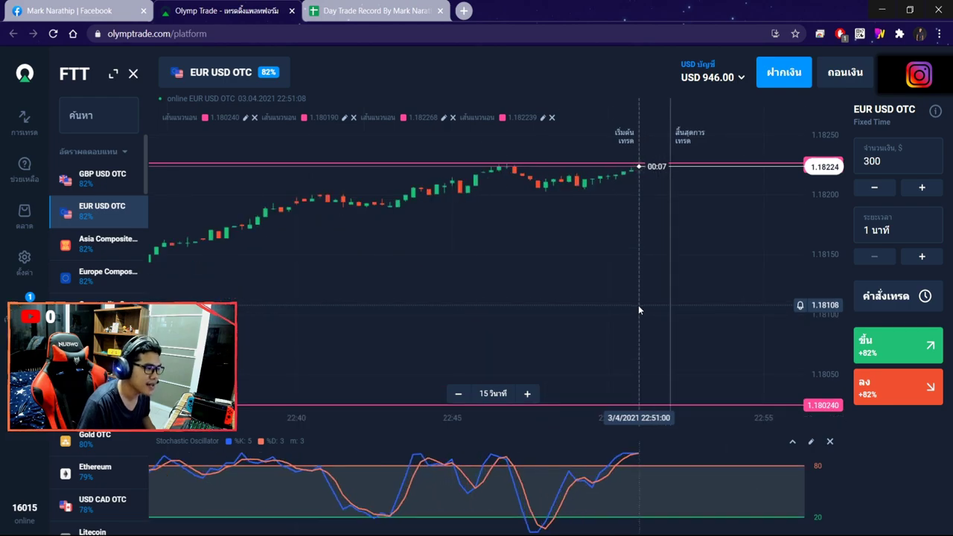
pyautogui.scroll(3, 631, 268)
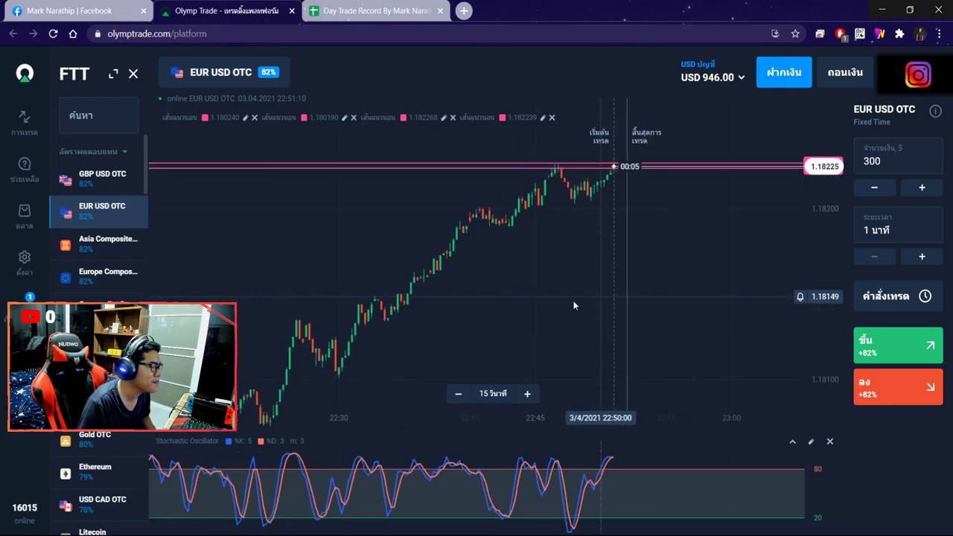
pyautogui.scroll(-2, 573, 305)
pyautogui.click(119, 178)
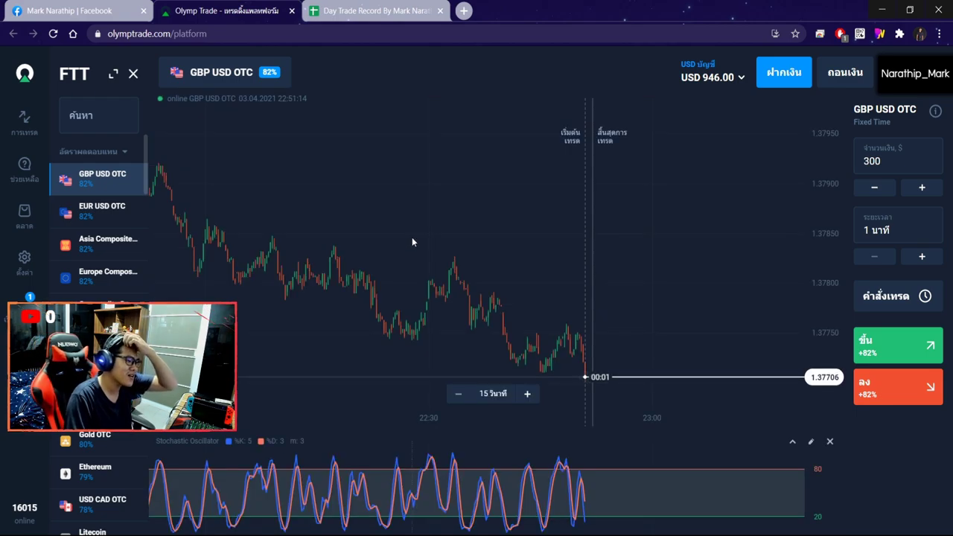
pyautogui.click(93, 216)
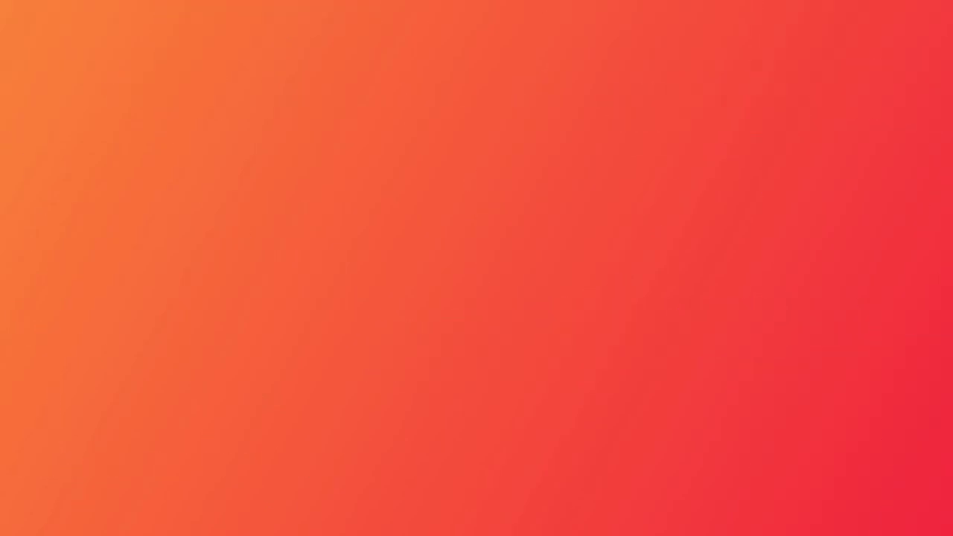
# Step: Inspect the newest candles of the Europe Composite Index and open a $300 one-minute up trade on it
pyautogui.scroll(3, 655, 249)
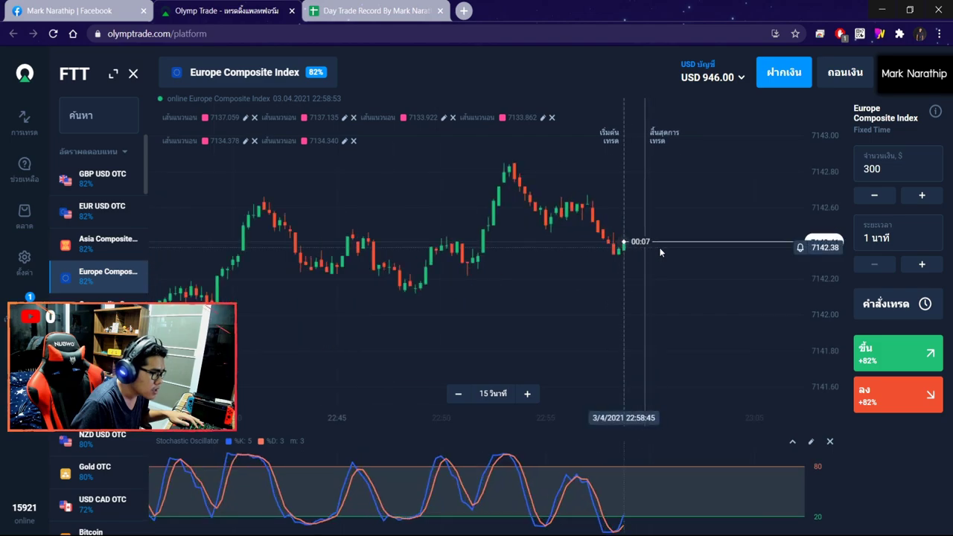
pyautogui.scroll(3, 660, 252)
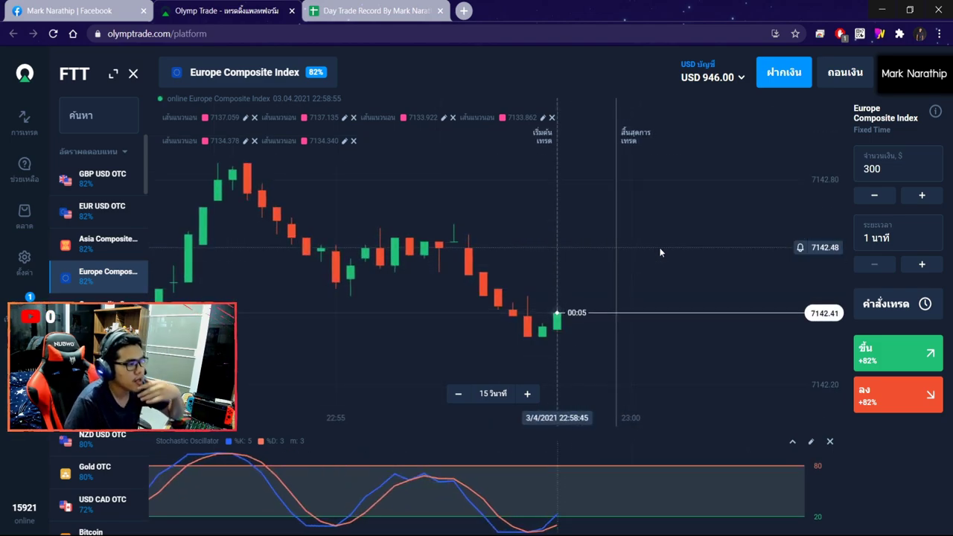
pyautogui.scroll(3, 622, 242)
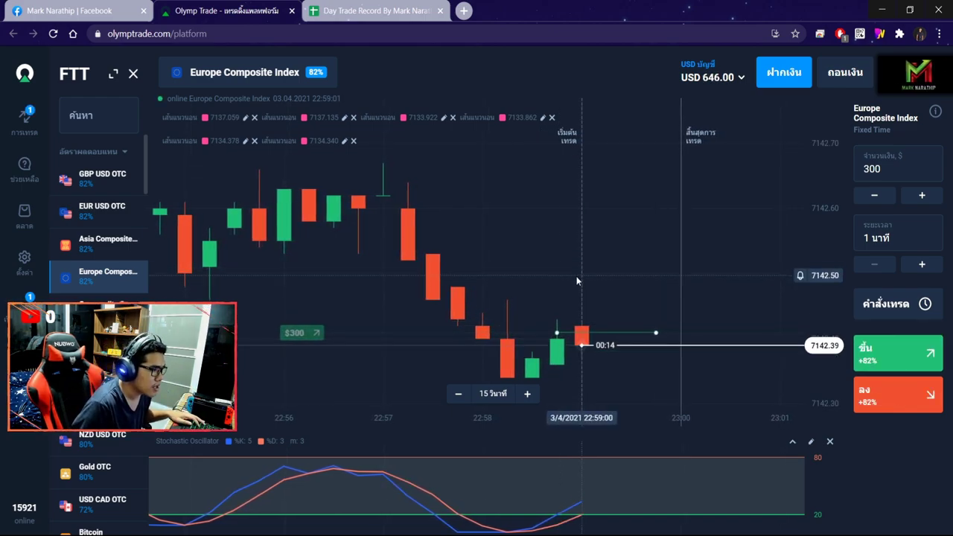
# Step: Follow the open $300 up trade against the newest 15-second candles of the Europe Composite Index
pyautogui.scroll(-3, 577, 282)
pyautogui.scroll(3, 584, 272)
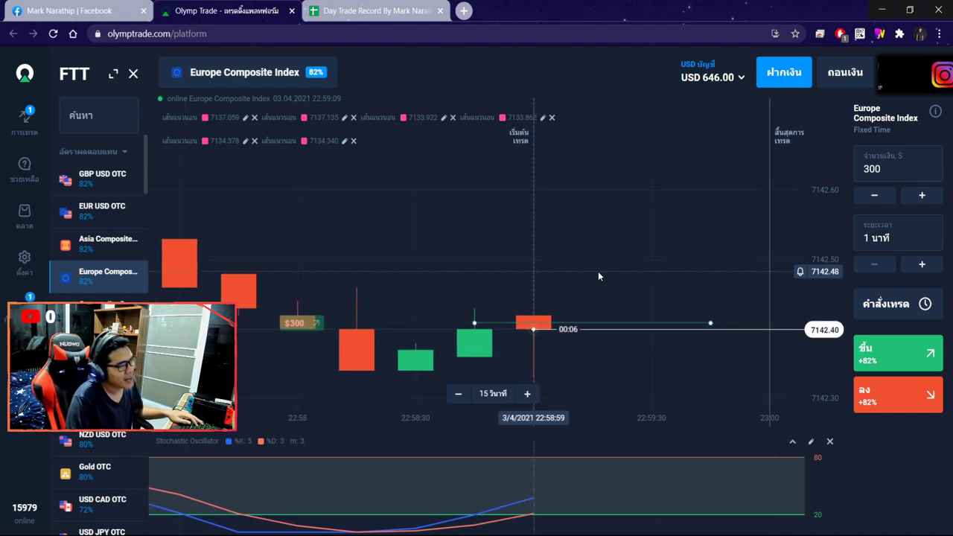
pyautogui.scroll(2, 598, 271)
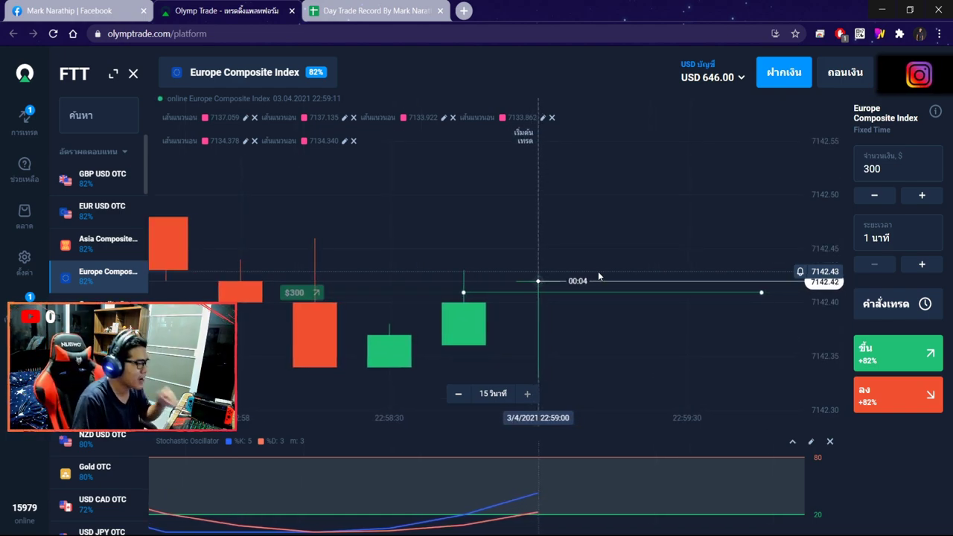
pyautogui.scroll(-2, 555, 265)
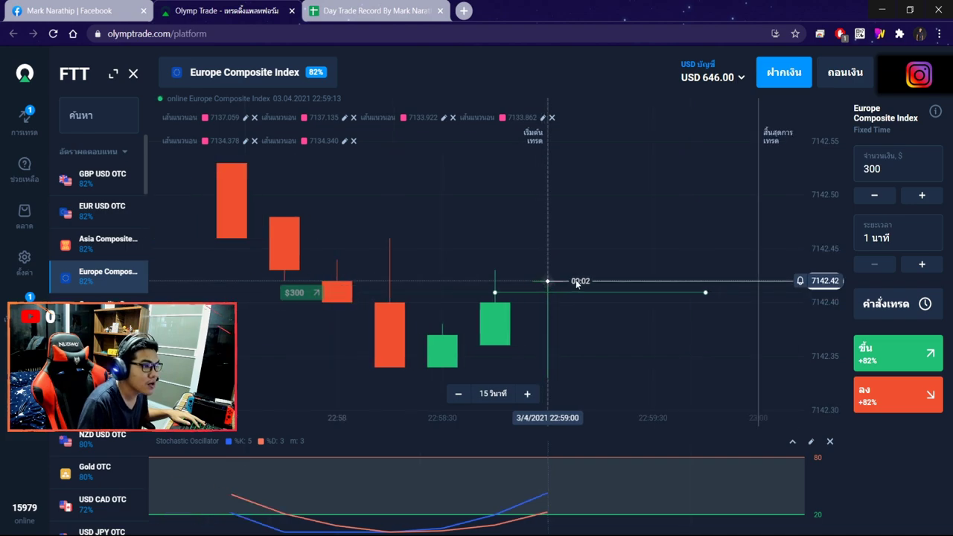
pyautogui.scroll(-2, 560, 281)
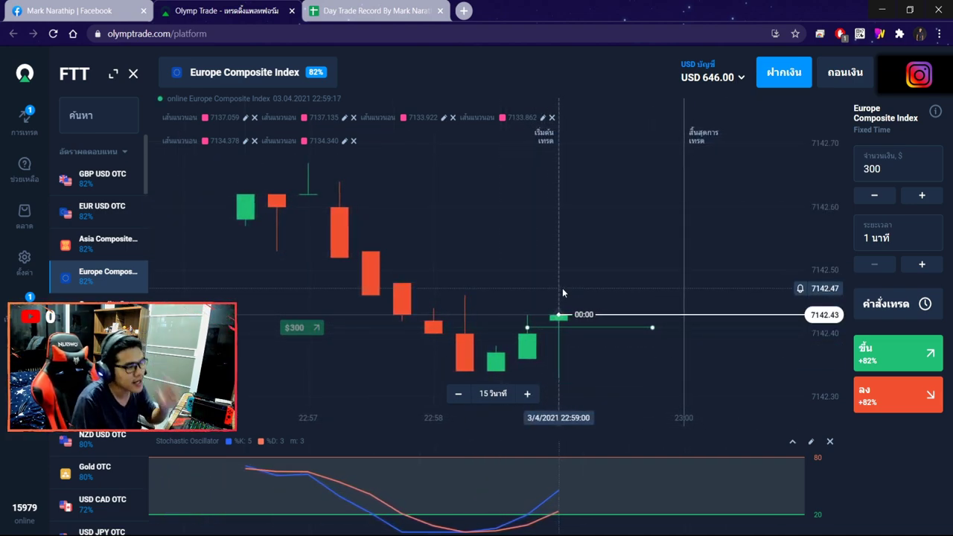
# Step: Review the Europe Composite Index's longer price history while the trade runs, and return to the newest candles until it closes
pyautogui.scroll(-4, 575, 294)
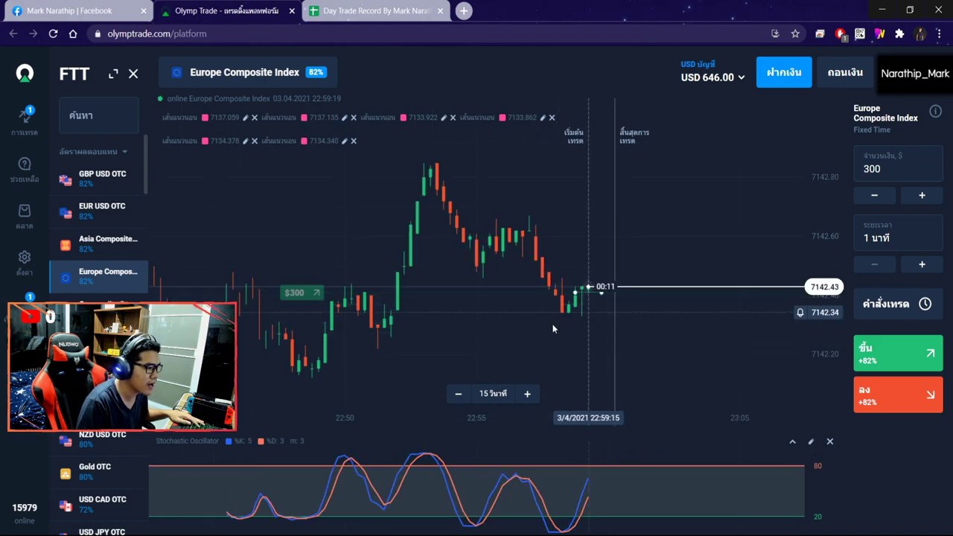
pyautogui.scroll(-8, 553, 328)
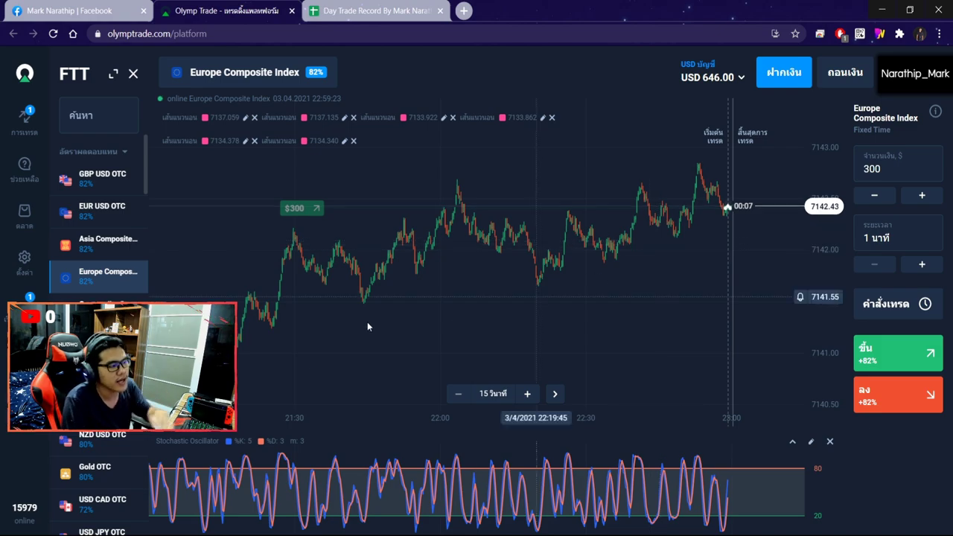
pyautogui.scroll(5, 550, 212)
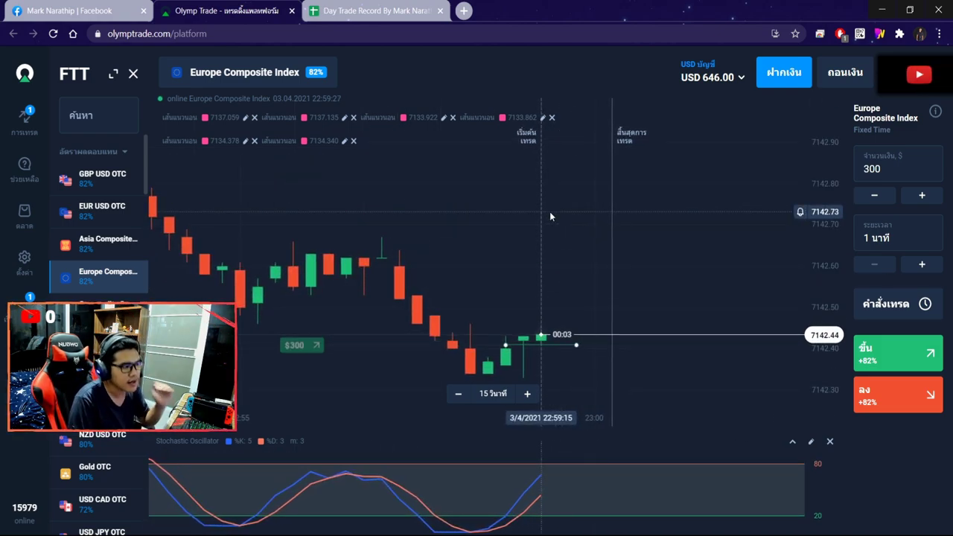
pyautogui.moveTo(510, 298); pyautogui.dragTo(556, 284)
pyautogui.scroll(-3, 556, 282)
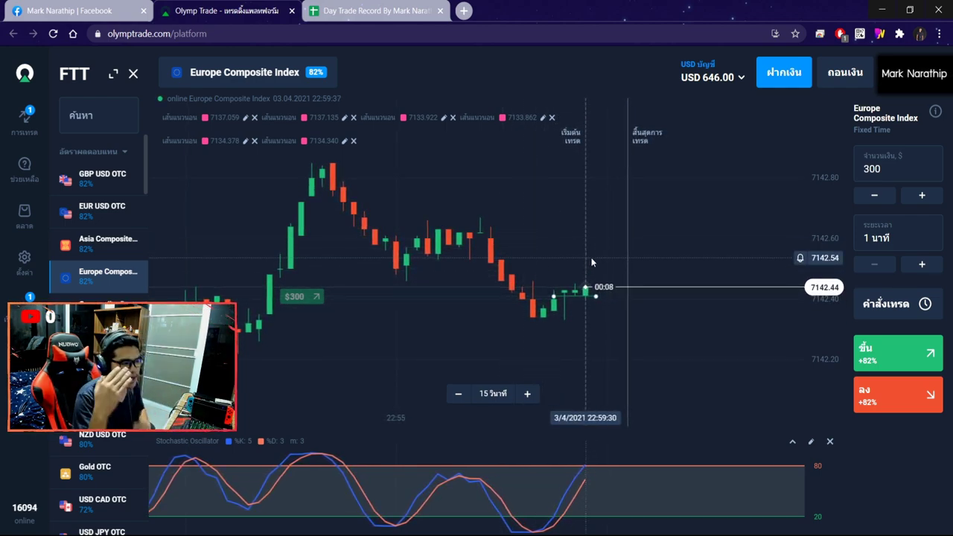
pyautogui.scroll(-5, 592, 259)
pyautogui.hscroll(-5, 612, 260)
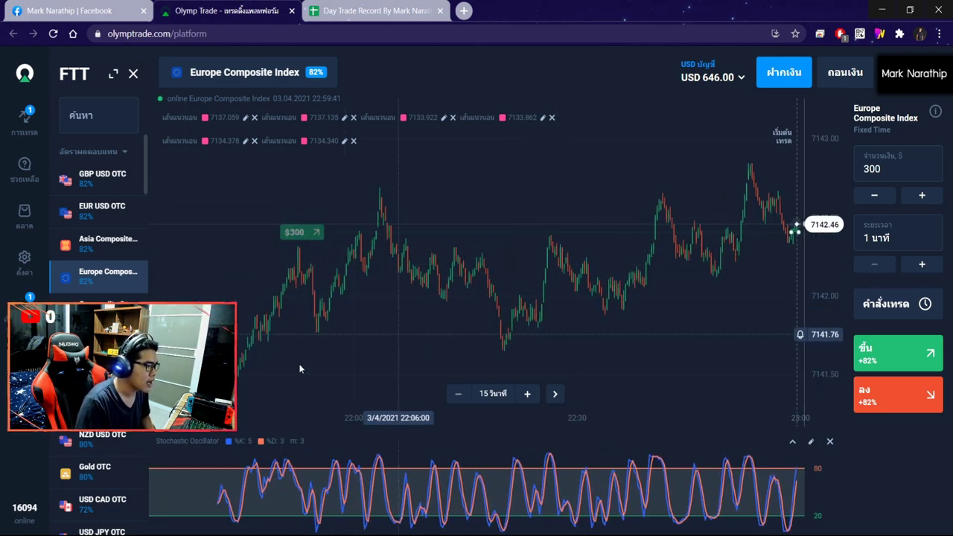
pyautogui.hscroll(7, 636, 256)
pyautogui.scroll(5, 636, 256)
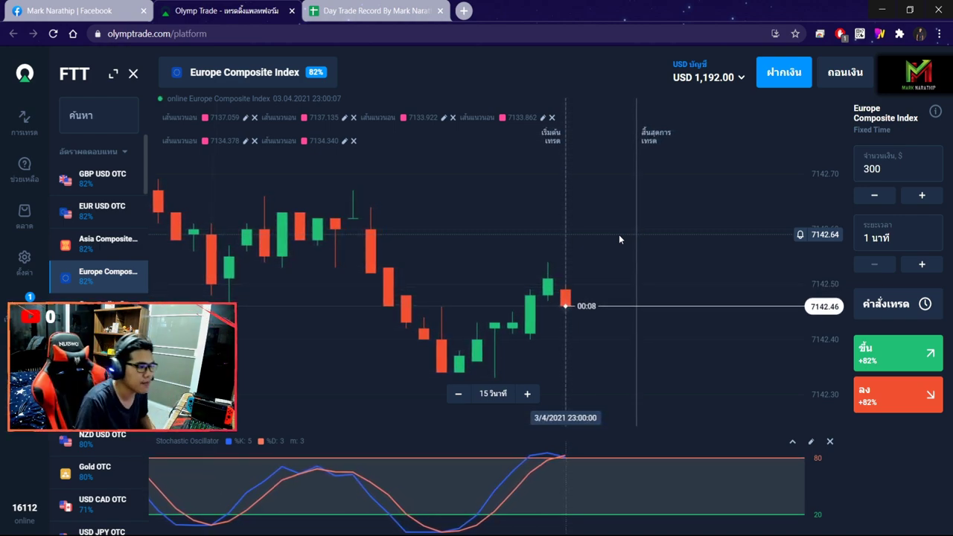
# Step: Switch to the day trade record spreadsheet and log trade 3 as ชนะ with an 82 percent profit rate
pyautogui.scroll(-2, 619, 239)
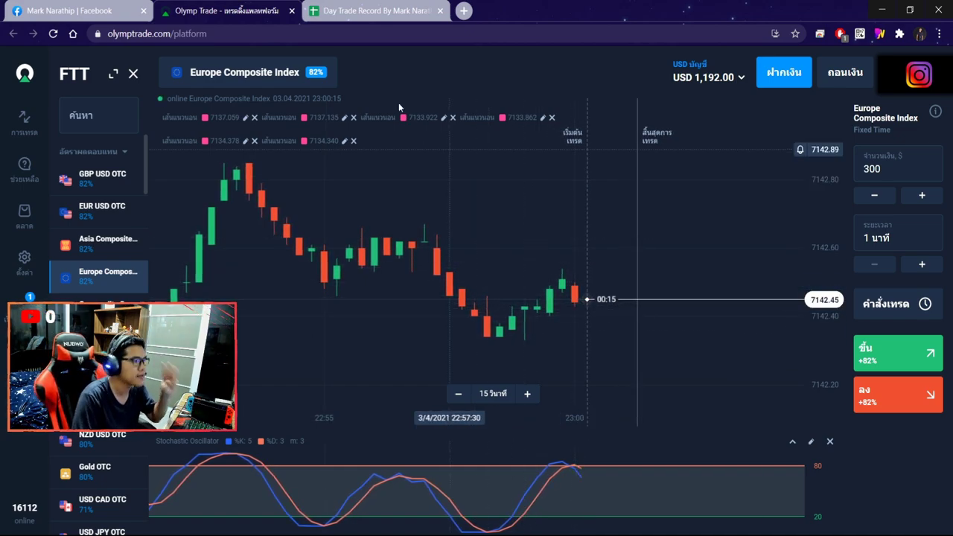
pyautogui.click(376, 11)
pyautogui.doubleClick(461, 312)
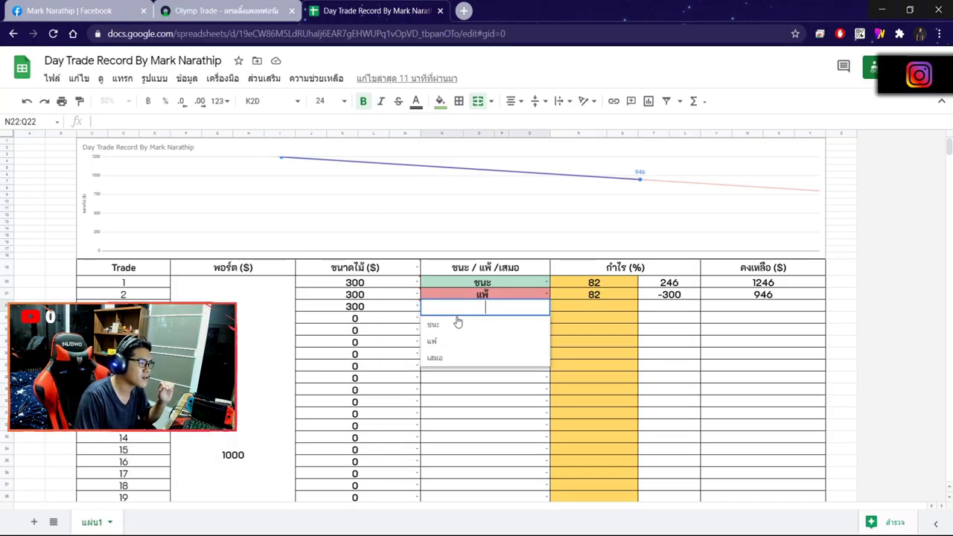
pyautogui.click(455, 324)
pyautogui.click(593, 308)
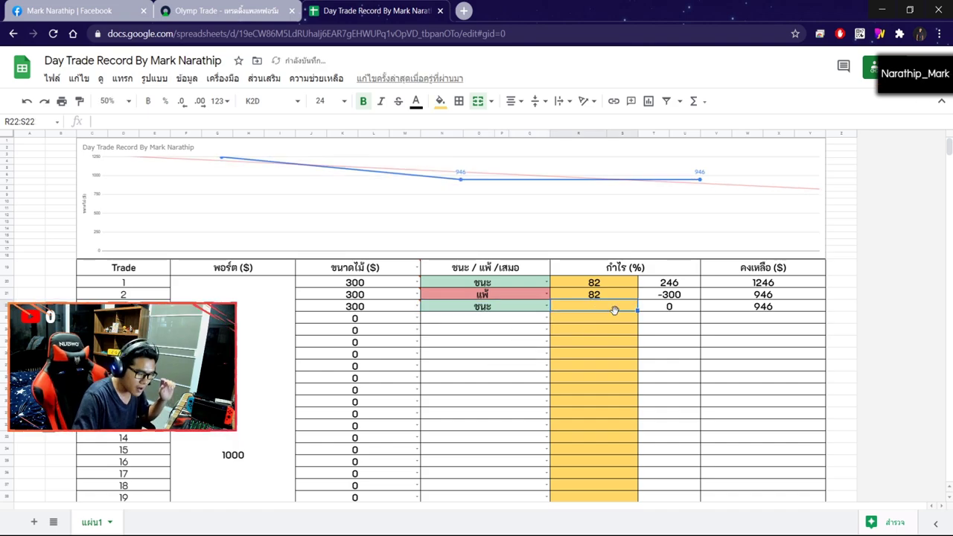
pyautogui.write('82')
pyautogui.press('Return')
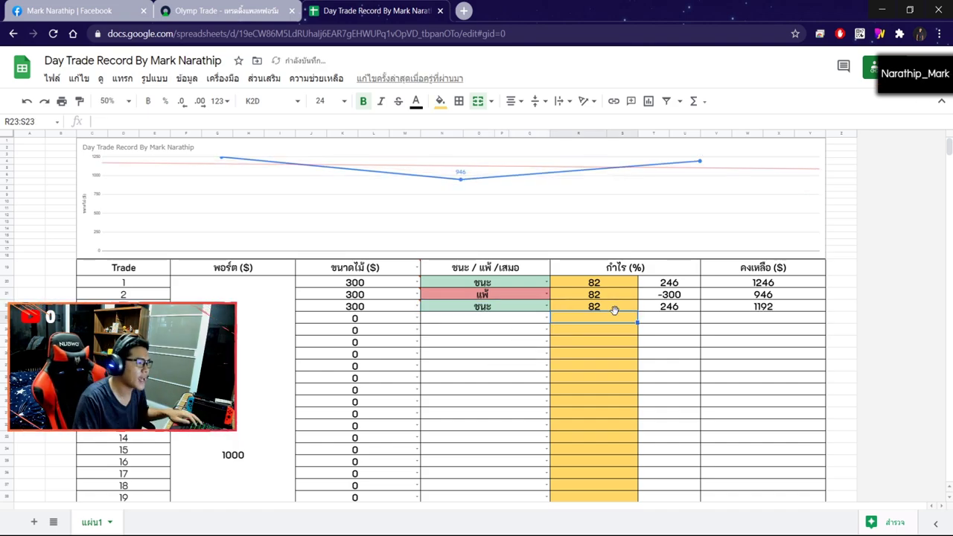
# Step: Review the win count, loss count and total profit in the summary row, and select the result cell of trade 2
pyautogui.scroll(-5, 545, 316)
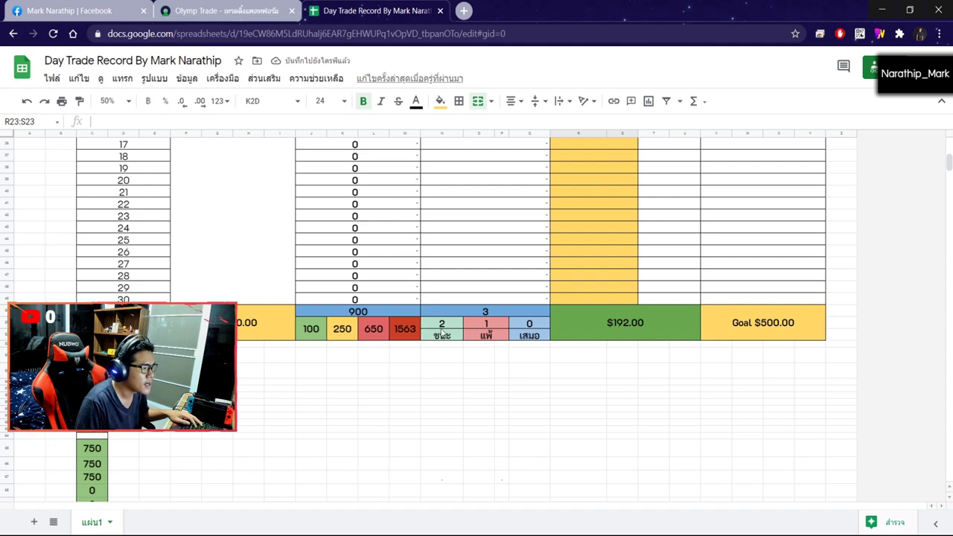
pyautogui.click(442, 328)
pyautogui.click(485, 328)
pyautogui.click(689, 335)
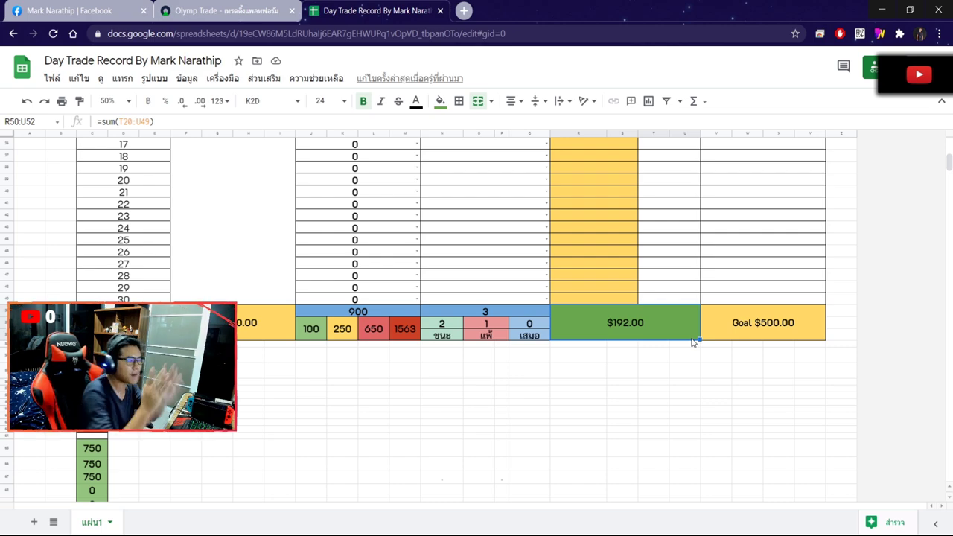
pyautogui.scroll(-3, 685, 335)
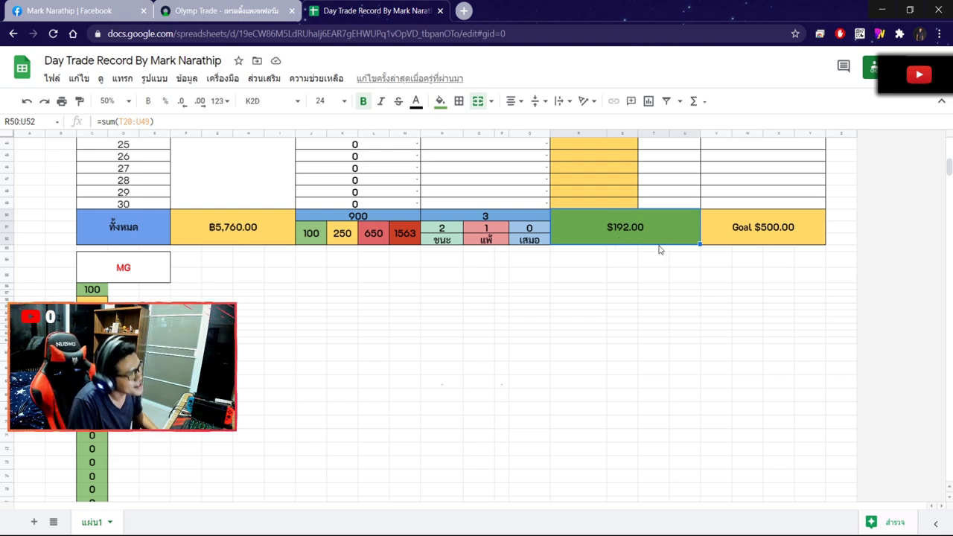
pyautogui.scroll(1, 655, 268)
pyautogui.scroll(-1, 629, 238)
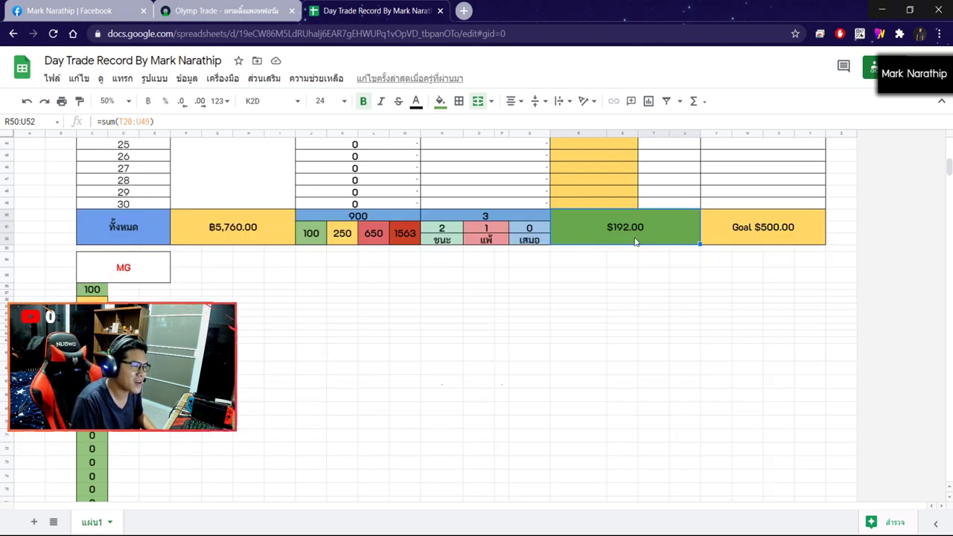
pyautogui.scroll(10, 607, 269)
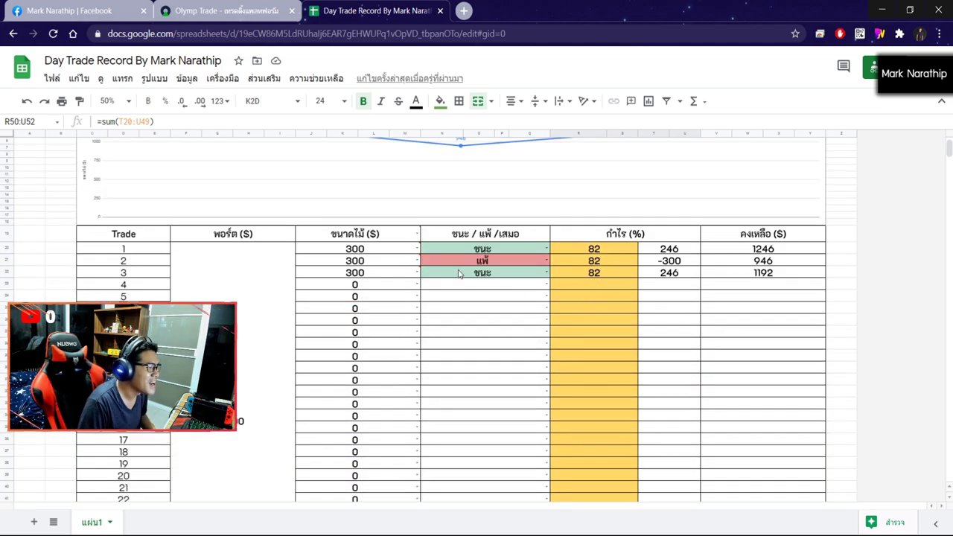
pyautogui.click(478, 262)
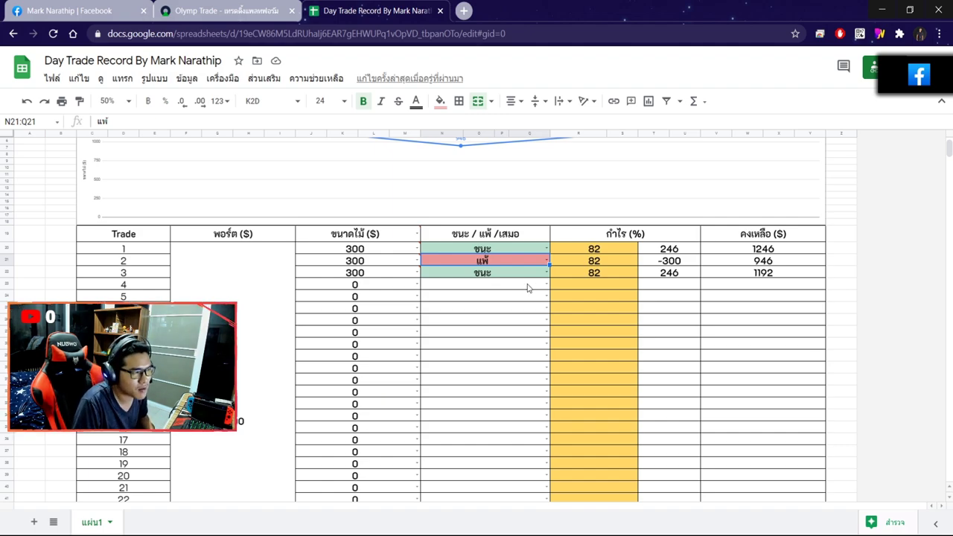
# Step: Change the result of trade 2 to ชนะ and review the total profit and the balance chart with that result
pyautogui.scroll(1, 524, 308)
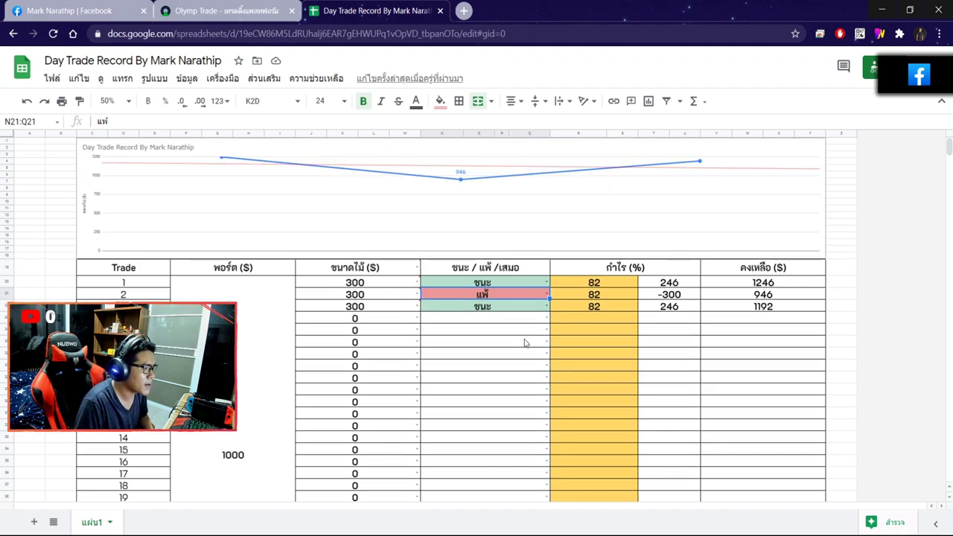
pyautogui.doubleClick(516, 294)
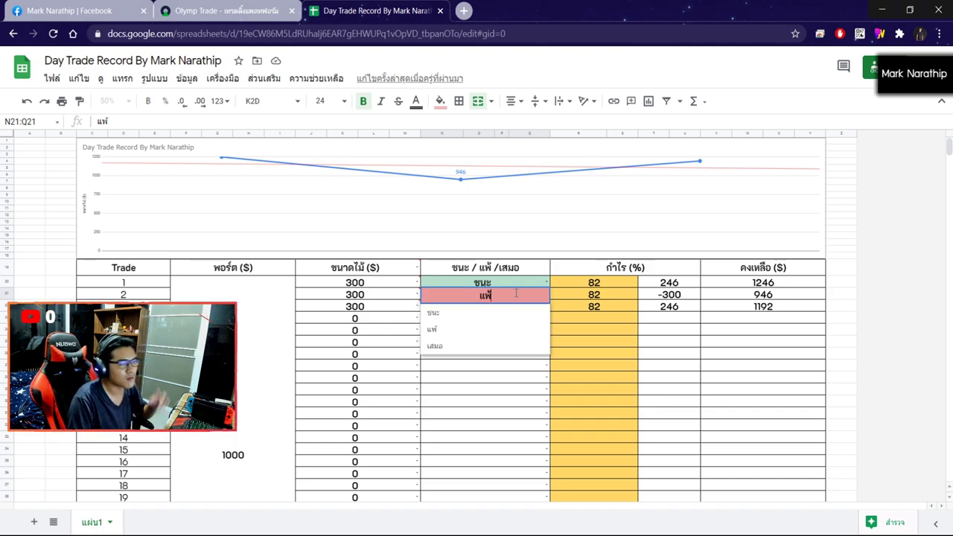
pyautogui.click(487, 320)
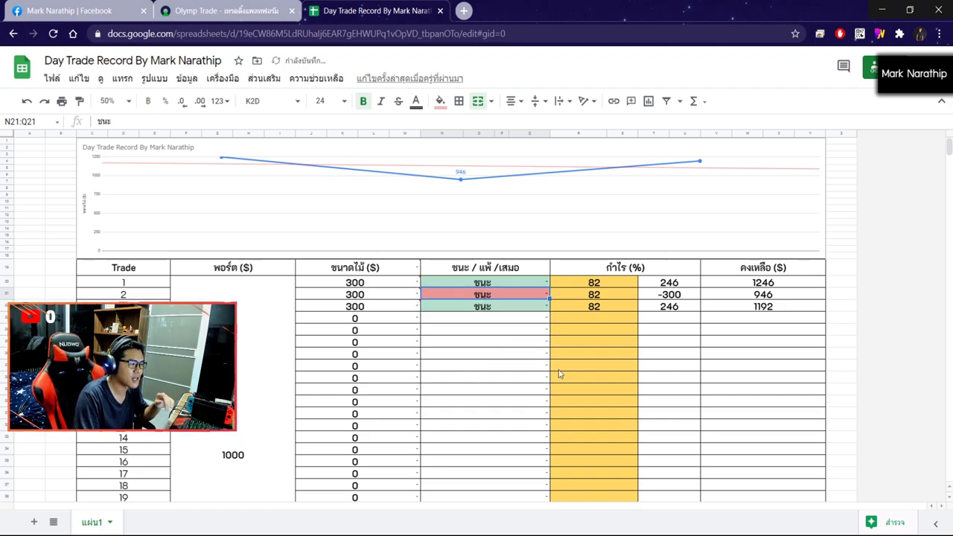
pyautogui.scroll(-5, 566, 368)
pyautogui.click(626, 316)
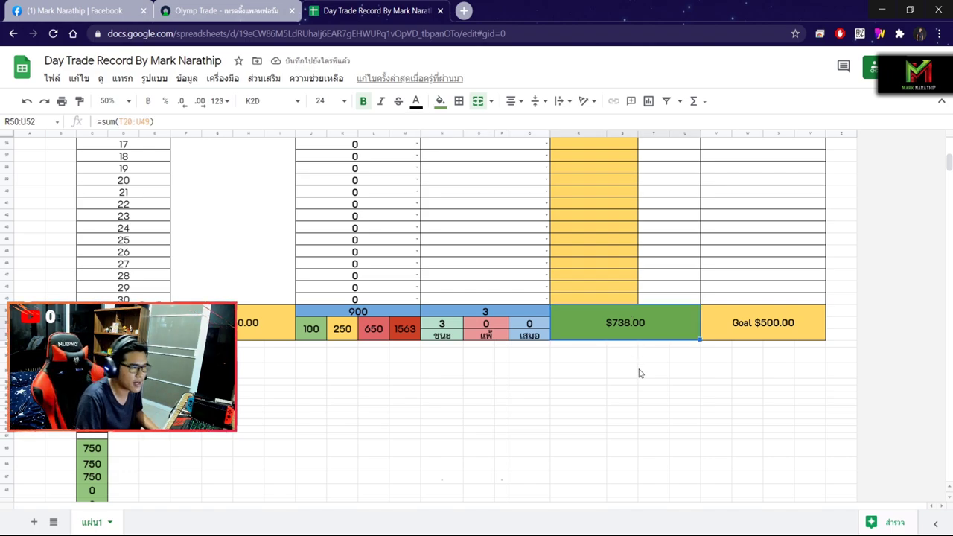
pyautogui.scroll(10, 653, 322)
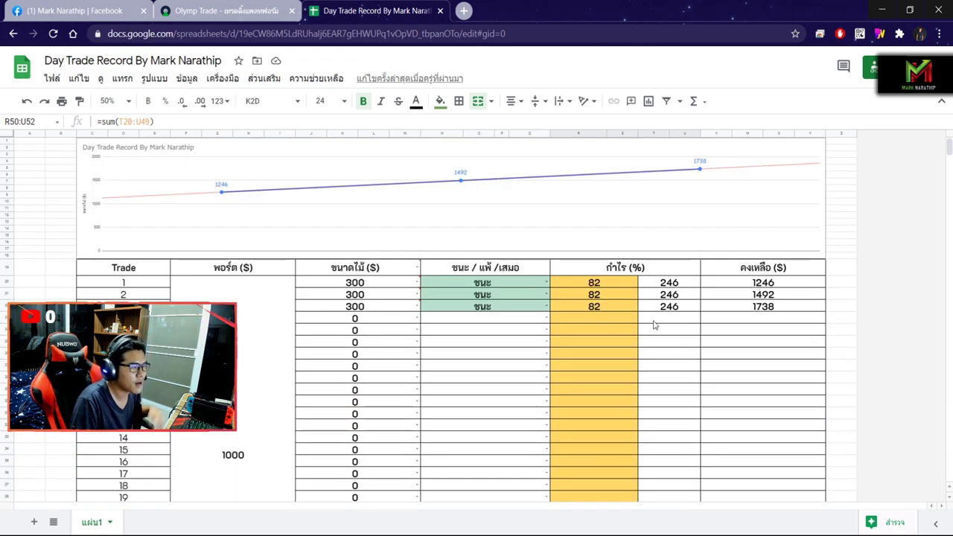
# Step: Undo the result change of trade 2 and look over the sheet down to the summary row
pyautogui.click(525, 296)
pyautogui.hotkey('ctrl', 'z')
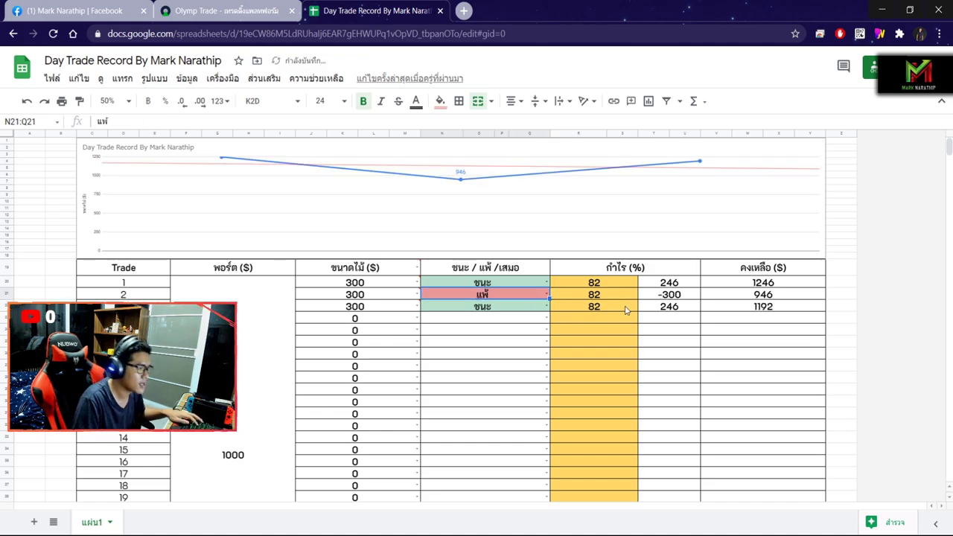
pyautogui.scroll(-10, 623, 308)
pyautogui.scroll(10, 624, 308)
# Step: Review the stakes of trades 2 and 3, and the result and profit formula of trade 3
pyautogui.click(361, 297)
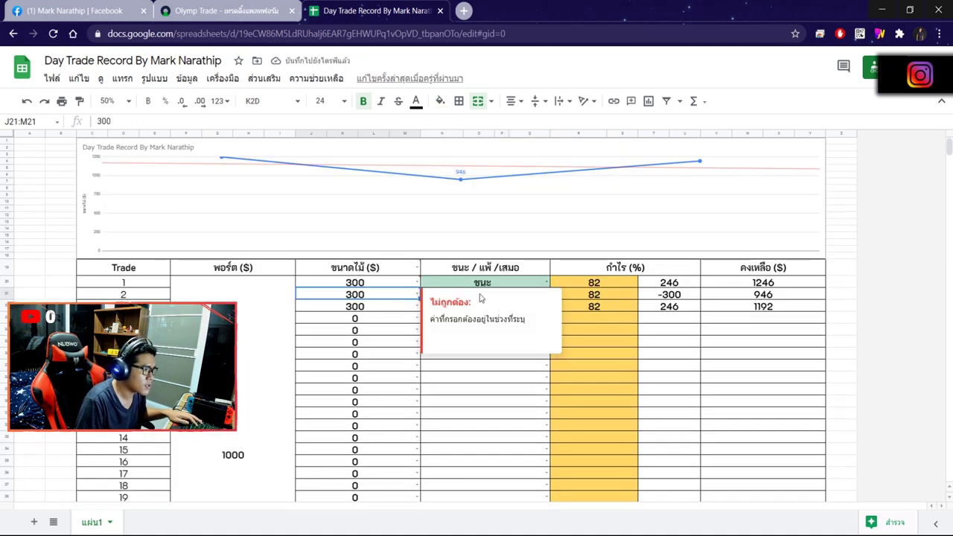
pyautogui.hotkey('ctrl', 'z')
pyautogui.click(360, 308)
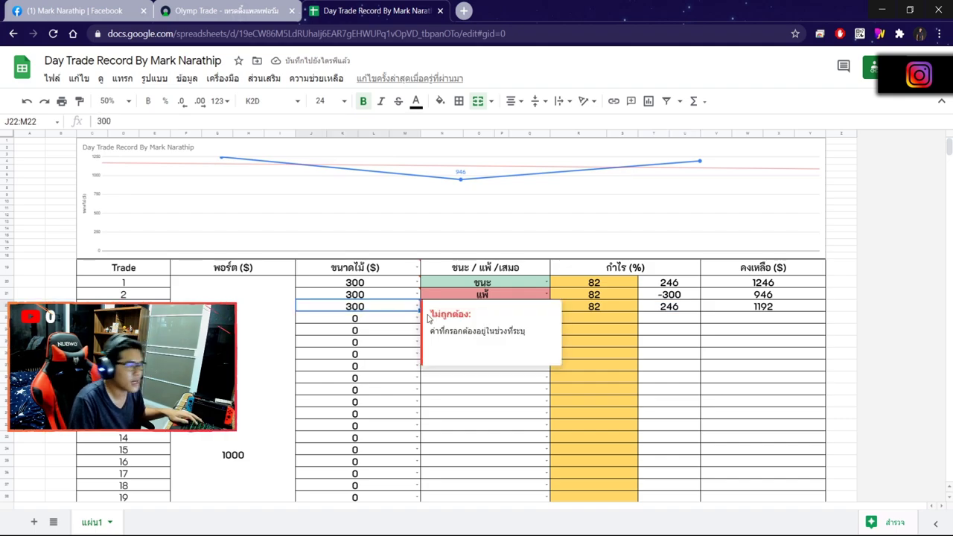
pyautogui.click(349, 342)
pyautogui.click(429, 308)
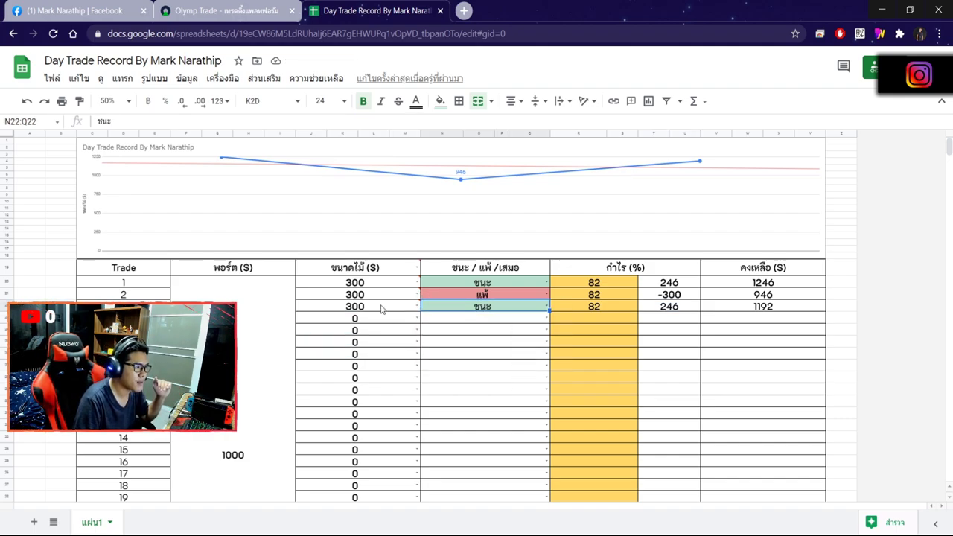
pyautogui.click(655, 308)
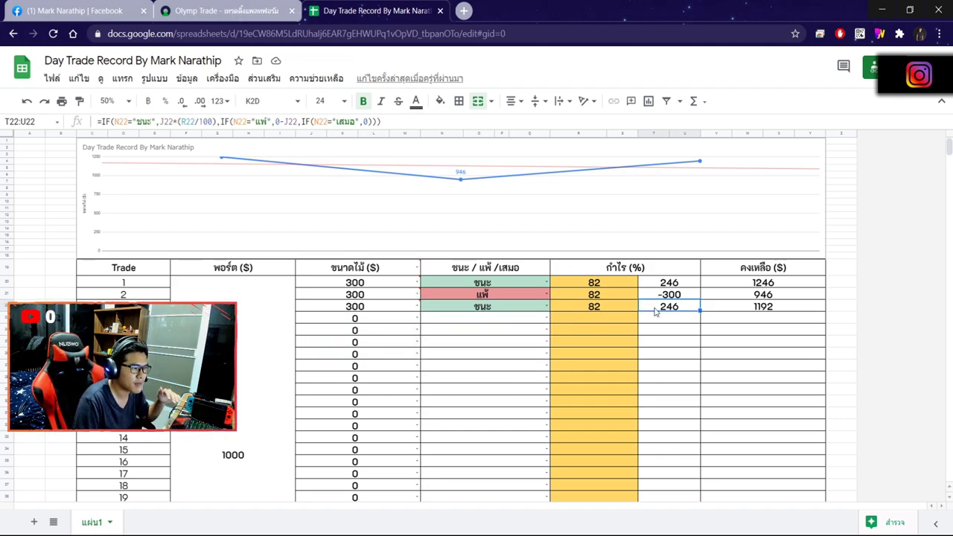
pyautogui.click(359, 295)
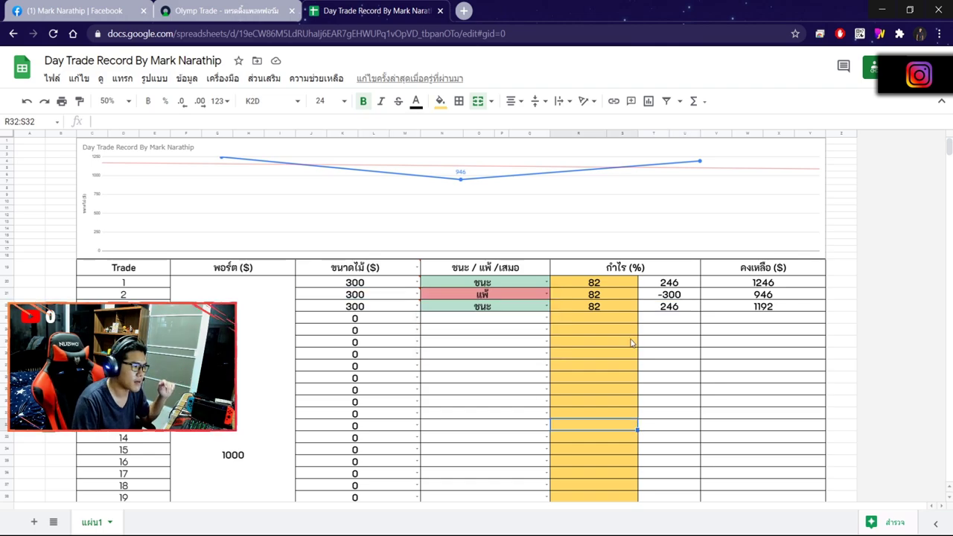
# Step: Review the total profit, the trade count and the 30-times profit projection in the summary row
pyautogui.scroll(-5, 632, 342)
pyautogui.click(641, 276)
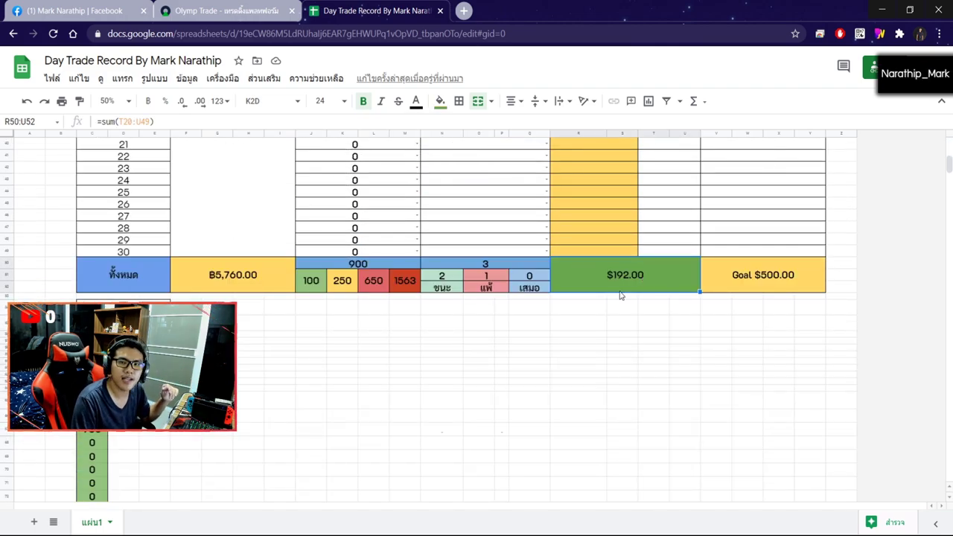
pyautogui.click(622, 307)
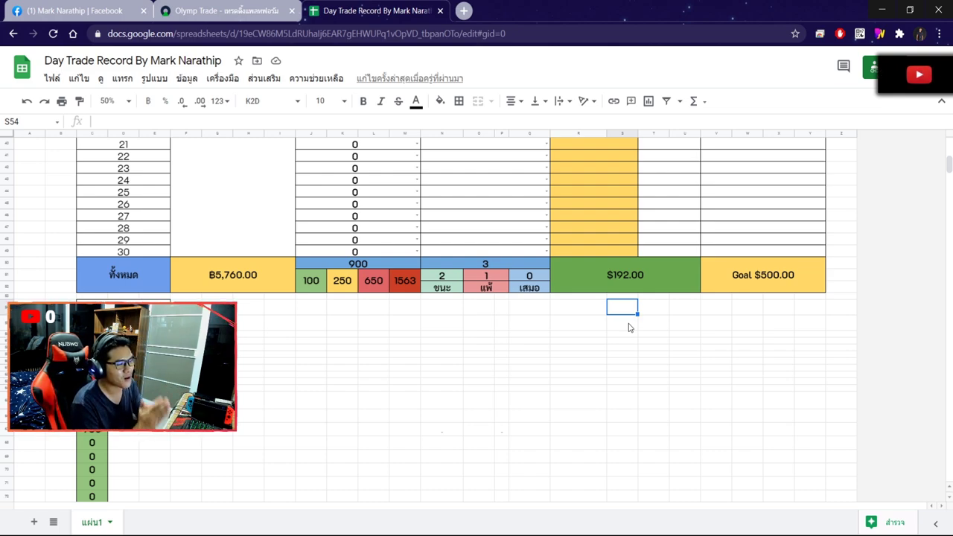
pyautogui.click(473, 269)
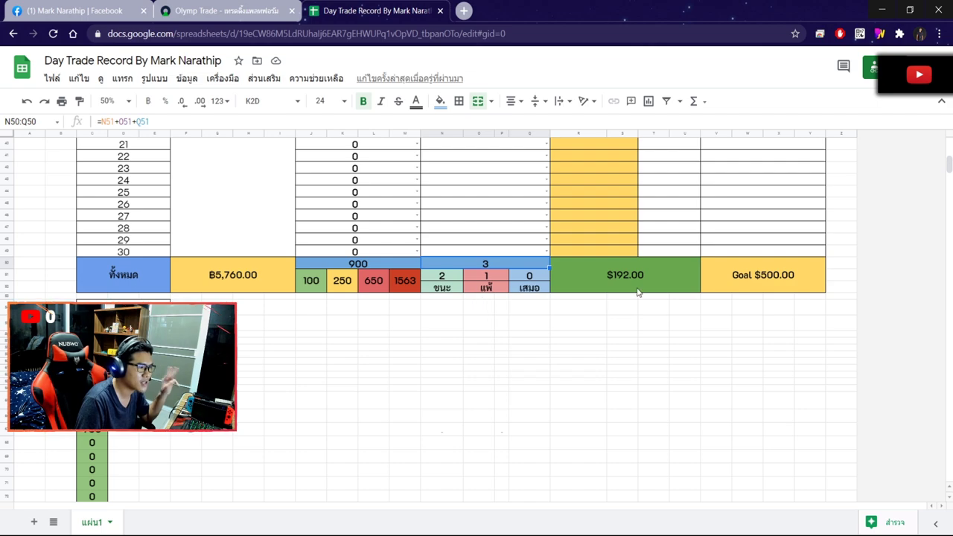
pyautogui.click(636, 285)
pyautogui.scroll(-1, 642, 345)
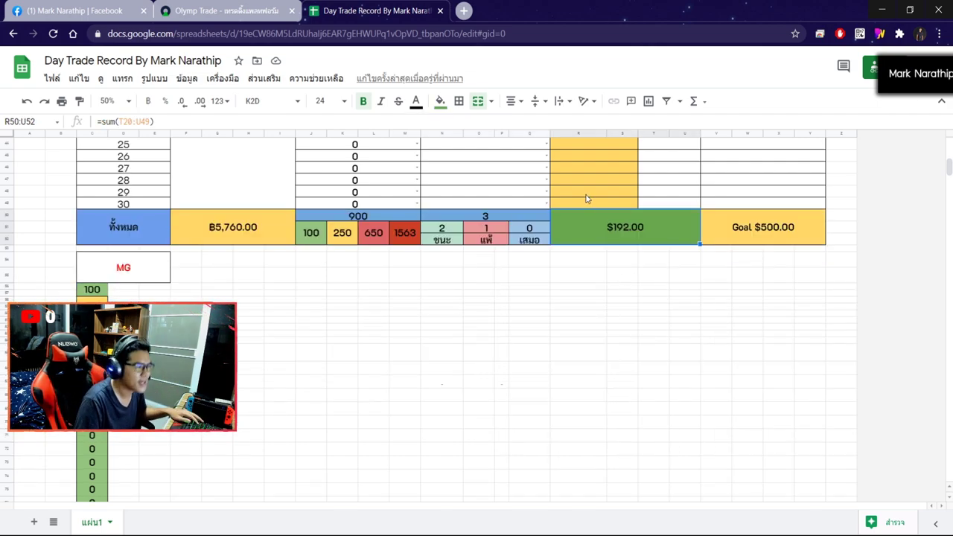
pyautogui.click(235, 212)
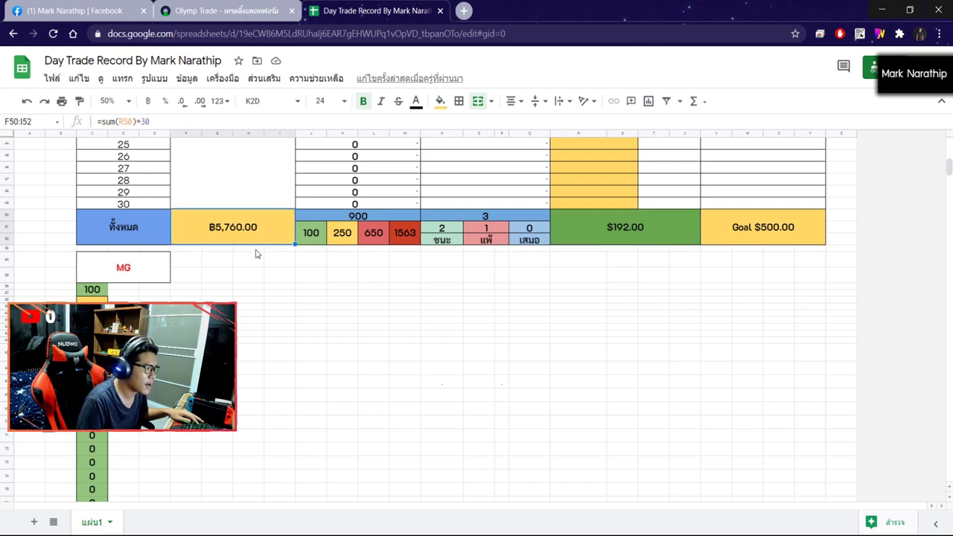
pyautogui.scroll(-1, 255, 253)
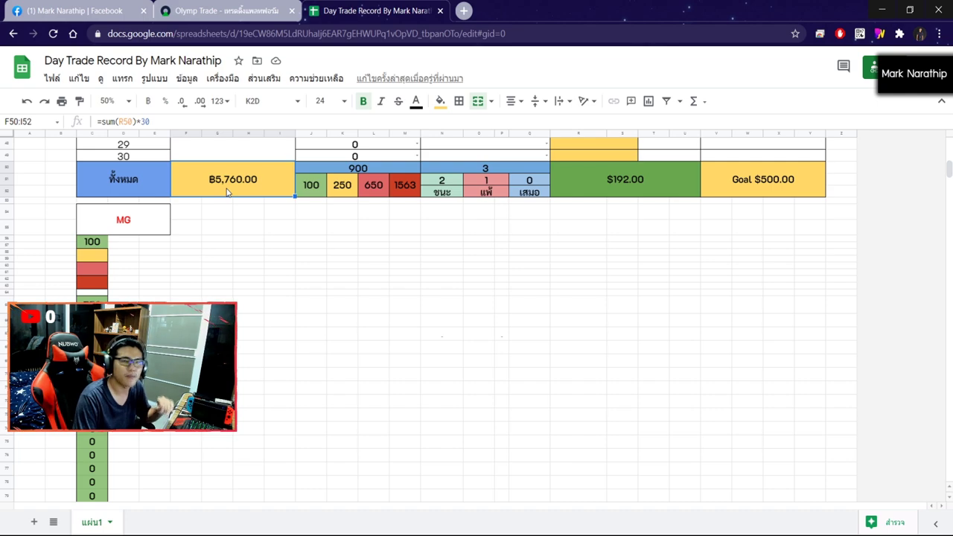
pyautogui.click(588, 213)
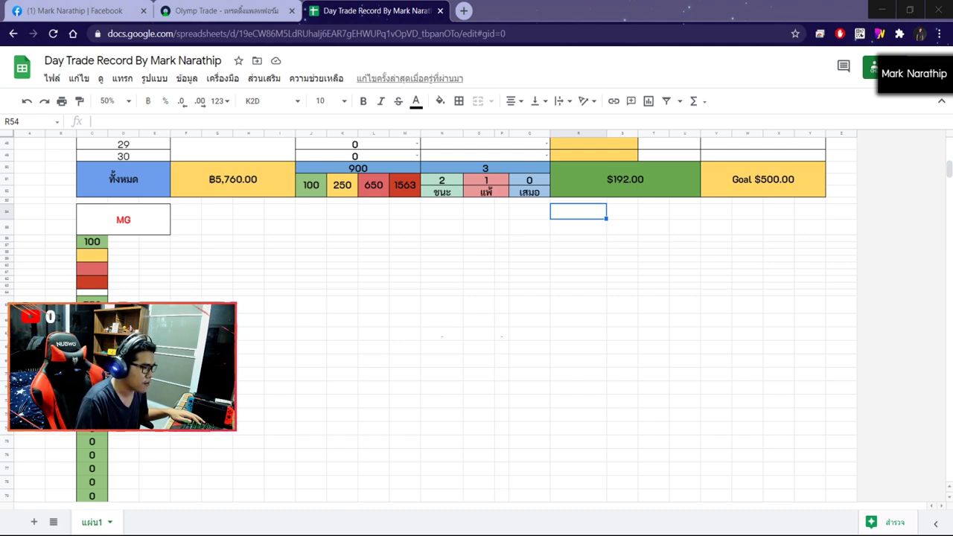
# Step: Switch to Streamlabs OBS, check the Window Capture source in the preview, and return to the day trade record spreadsheet
pyautogui.hotkey('alt', 'Tab')
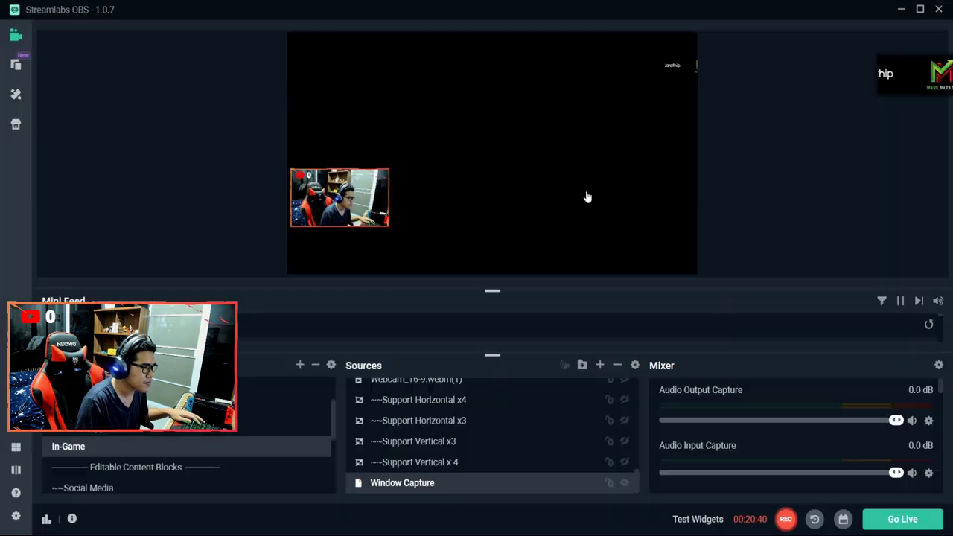
pyautogui.click(413, 441)
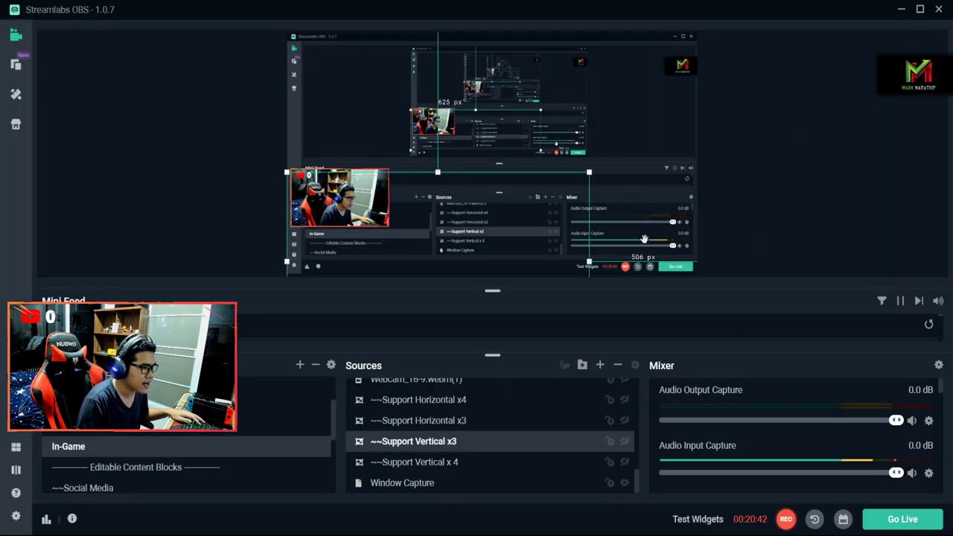
pyautogui.click(402, 482)
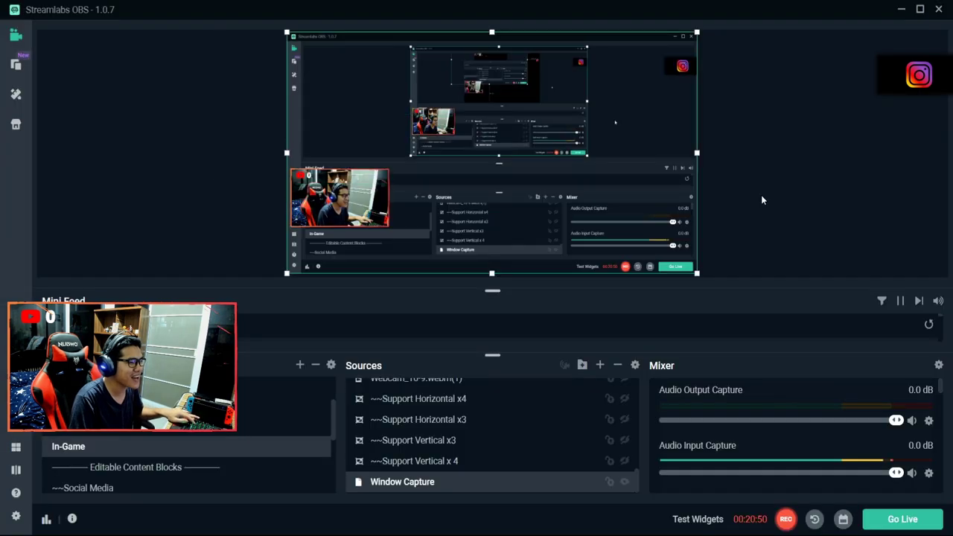
pyautogui.click(603, 2)
pyautogui.click(438, 482)
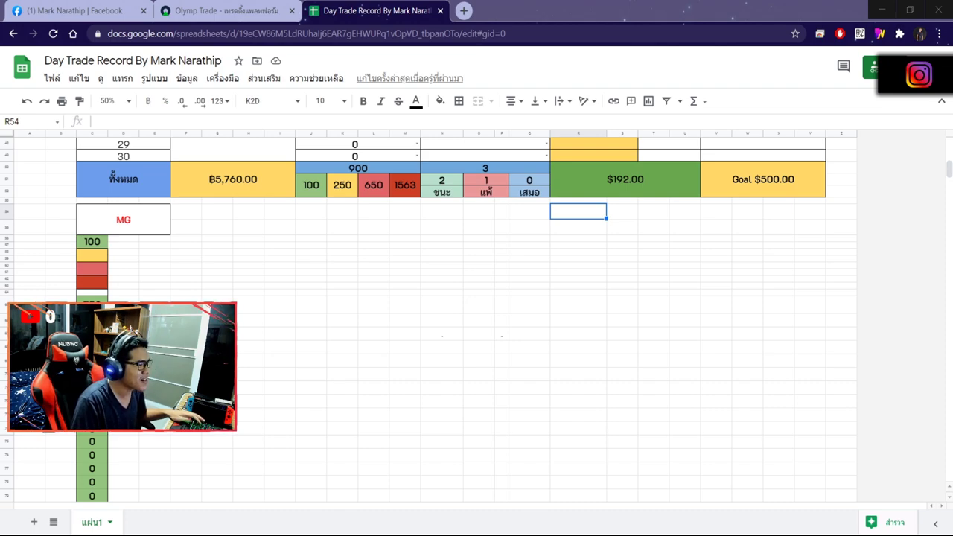
# Step: Look over the balance chart and the three logged trades, and compare them with the win and loss counts in the summary row
pyautogui.click(715, 280)
pyautogui.scroll(5, 715, 344)
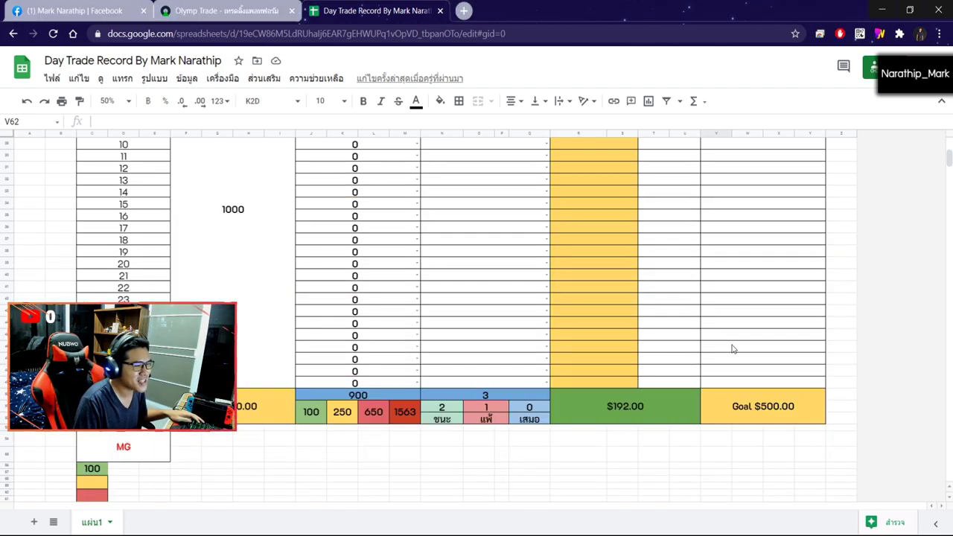
pyautogui.scroll(5, 732, 348)
pyautogui.click(625, 402)
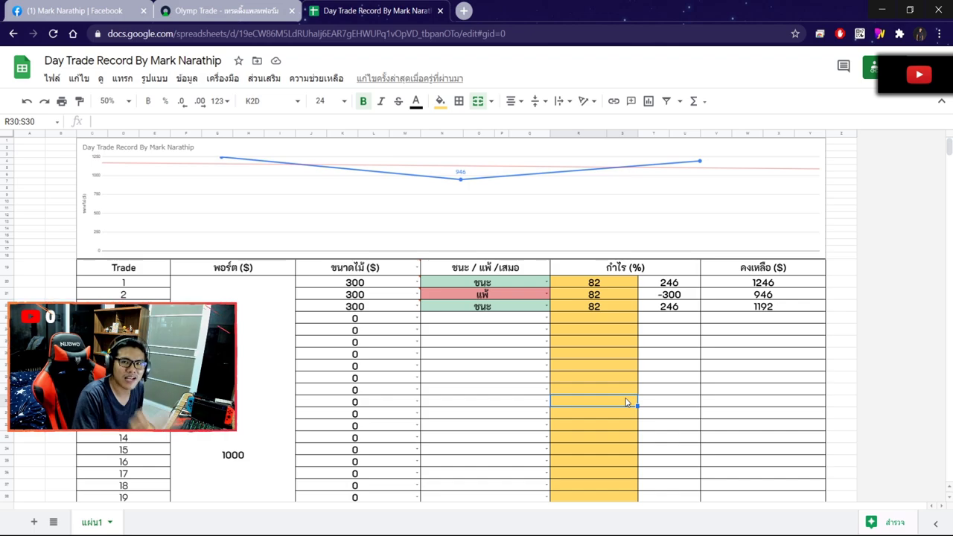
pyautogui.scroll(-5, 626, 402)
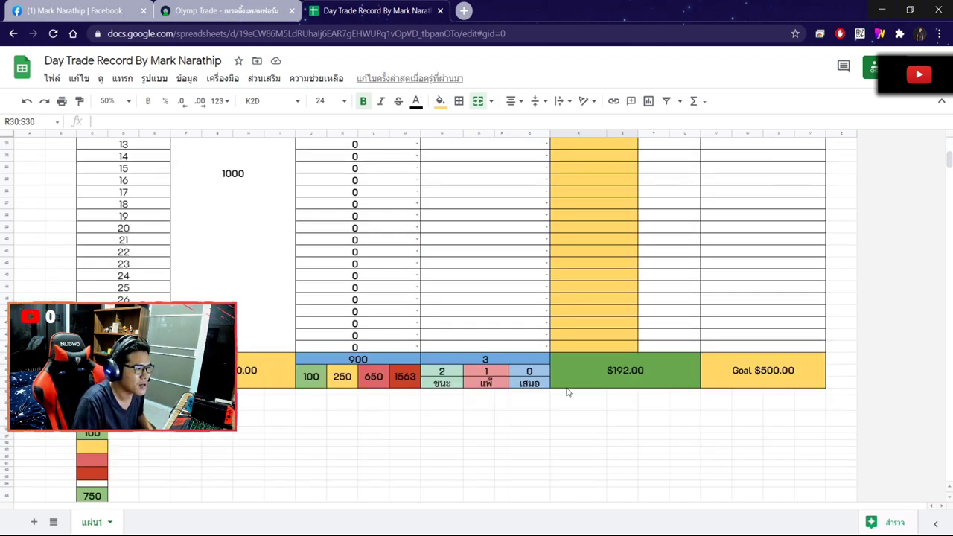
pyautogui.click(560, 429)
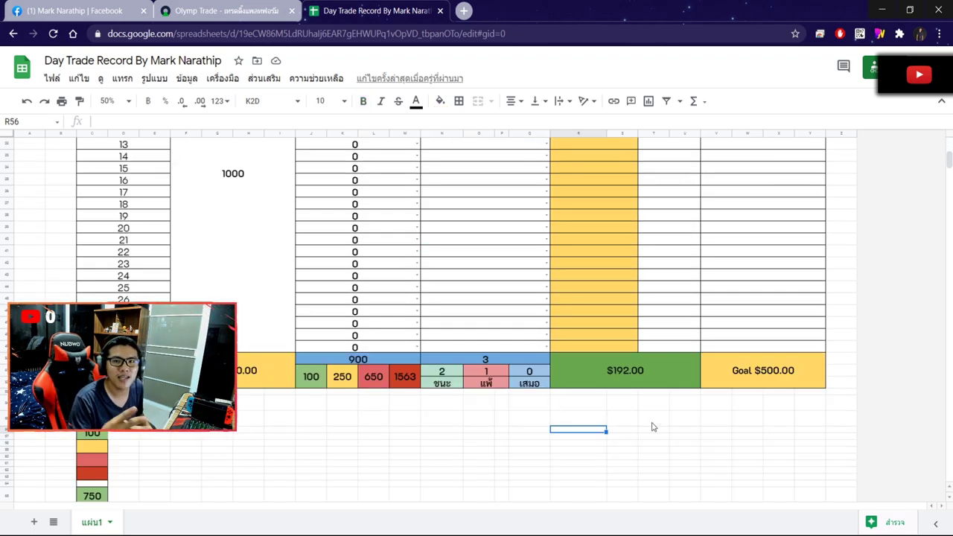
pyautogui.click(587, 408)
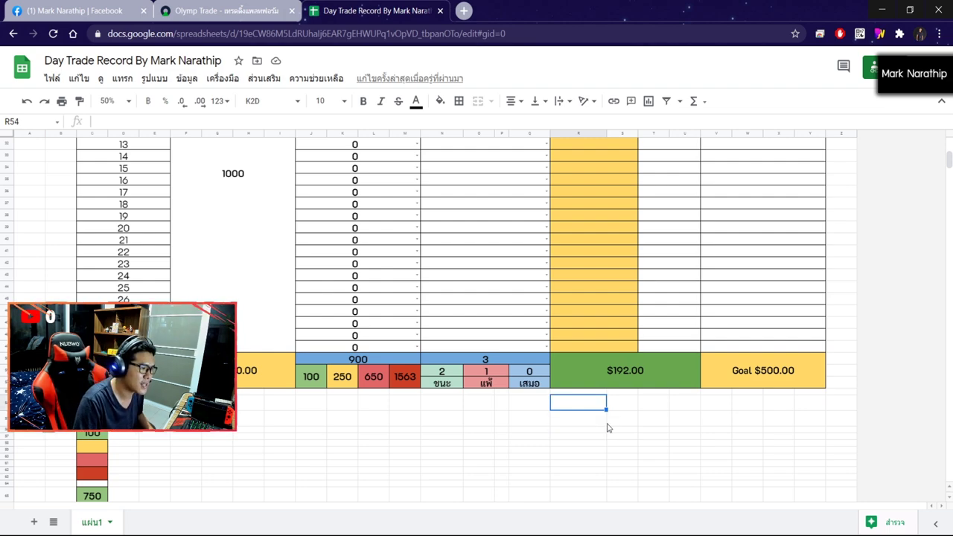
# Step: Examine the formulas behind the total profit and the 30-times projection in the summary row
pyautogui.scroll(-1, 608, 425)
pyautogui.click(604, 372)
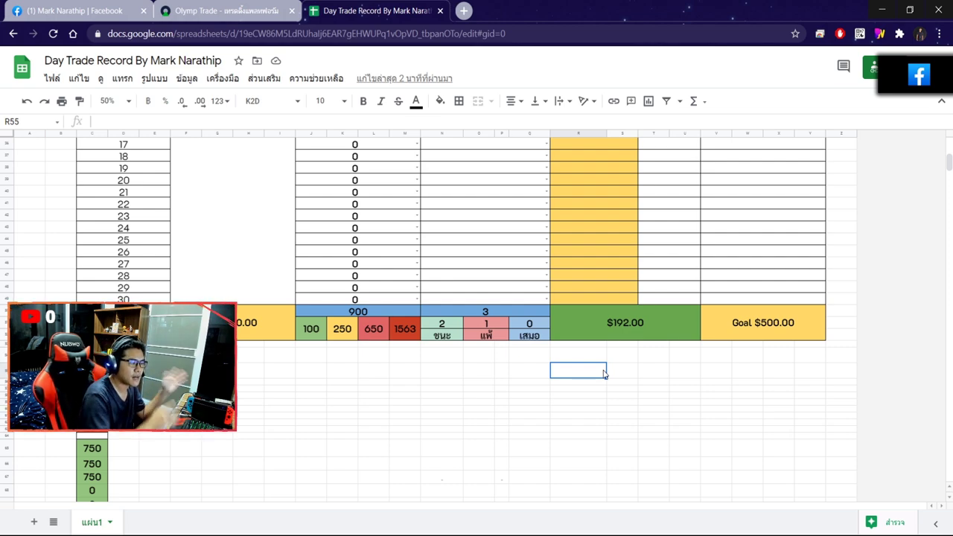
pyautogui.click(640, 331)
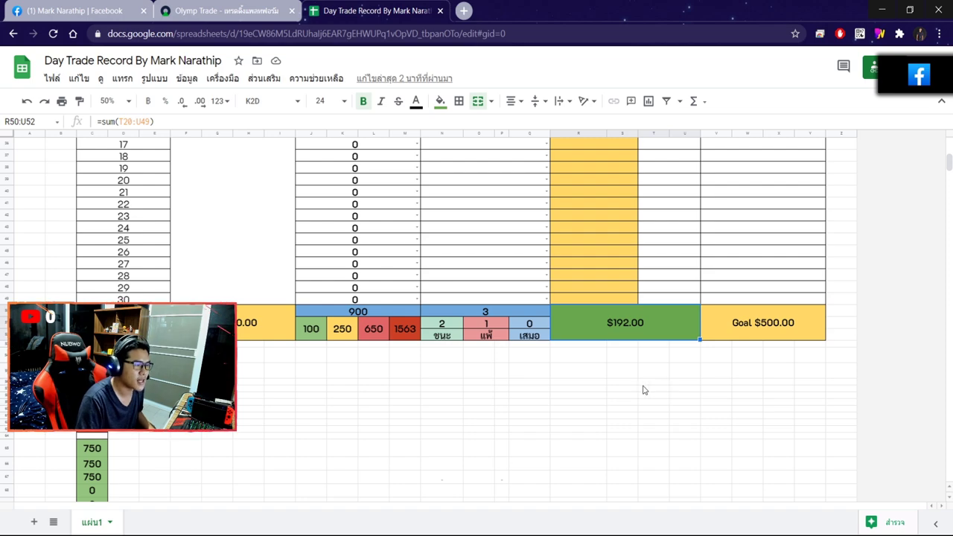
pyautogui.scroll(-2, 643, 390)
pyautogui.click(253, 237)
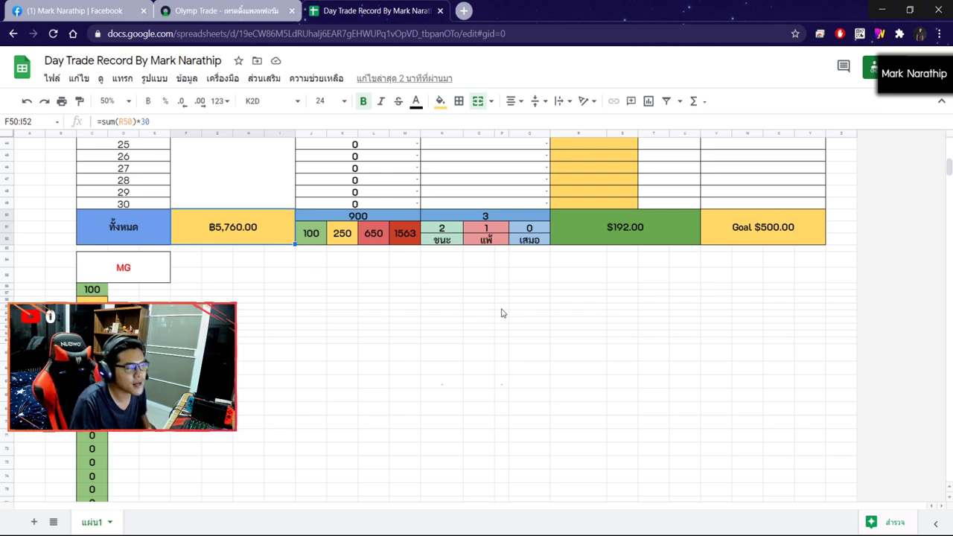
pyautogui.click(588, 274)
pyautogui.scroll(1, 633, 314)
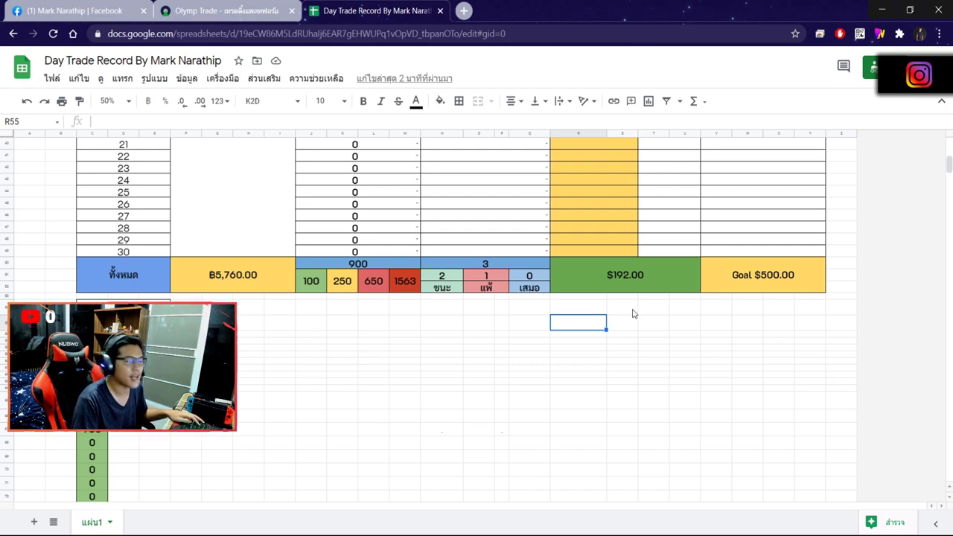
# Step: Return to the trade table, check trade 3's profit rate, and select the empty profit rate cell of trade 5
pyautogui.scroll(5, 634, 314)
pyautogui.click(633, 311)
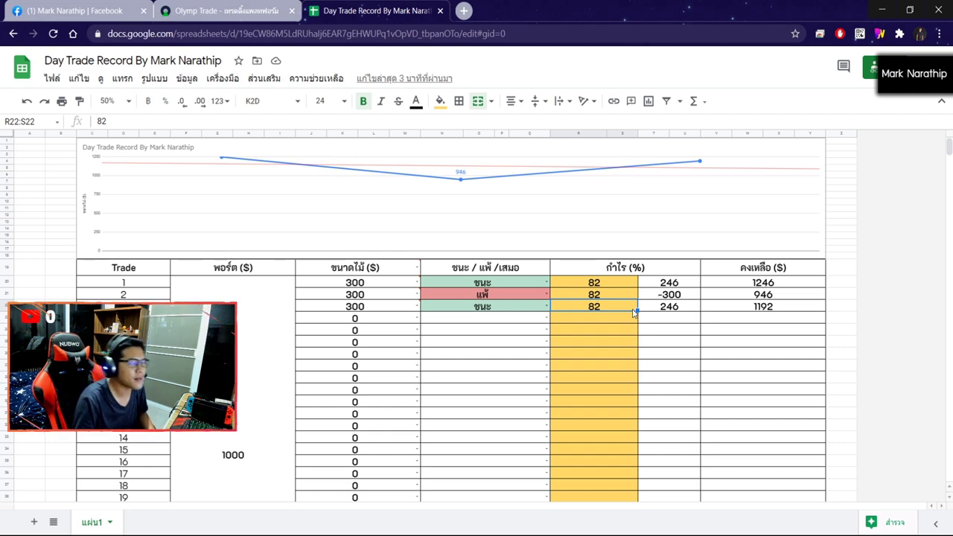
pyautogui.click(624, 335)
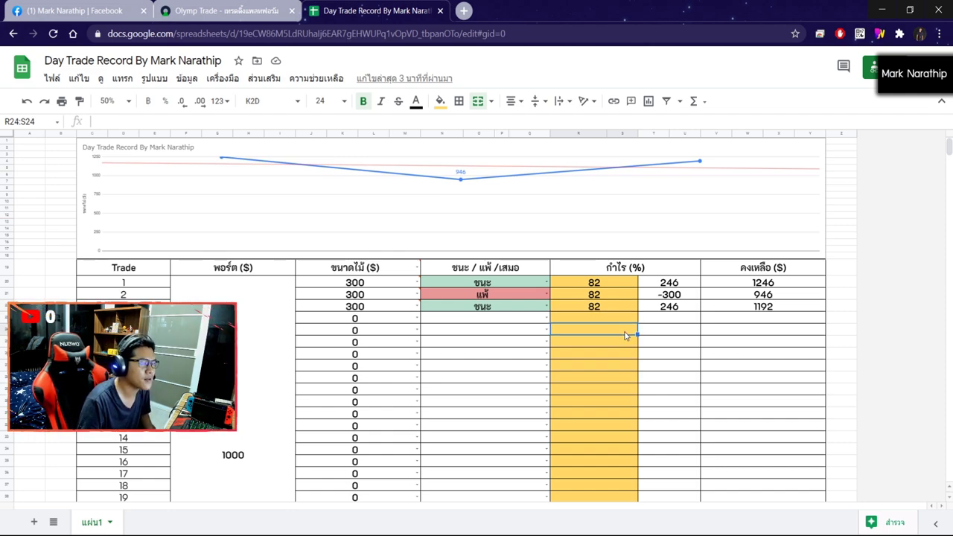